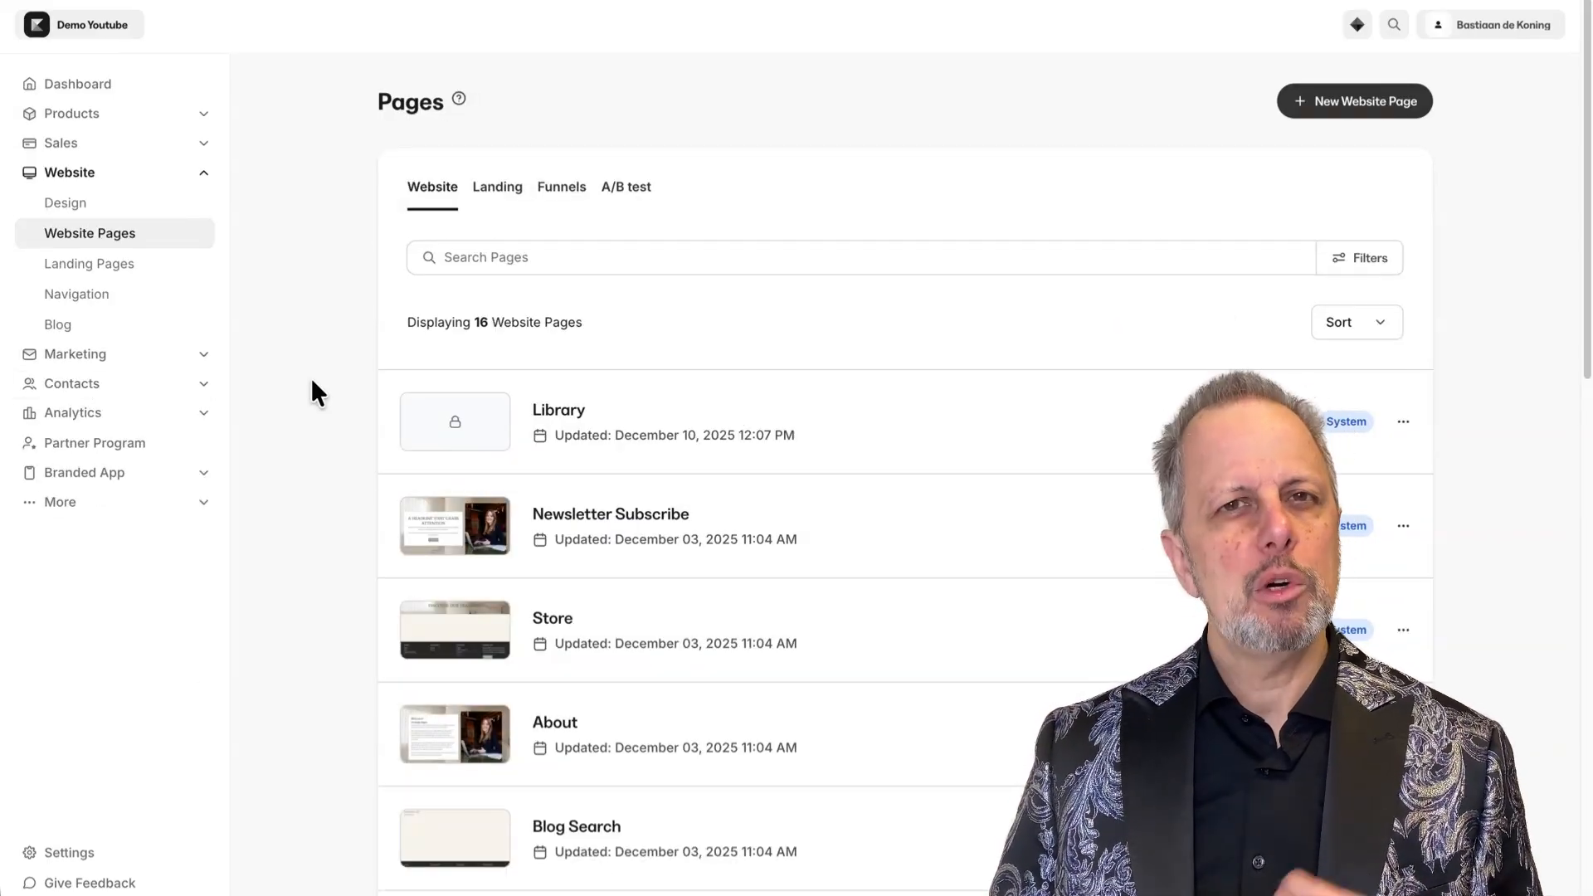
Open the website design for customization and switch the editor to the Store page
{"action": "left_click", "coordinate": [82, 203]}
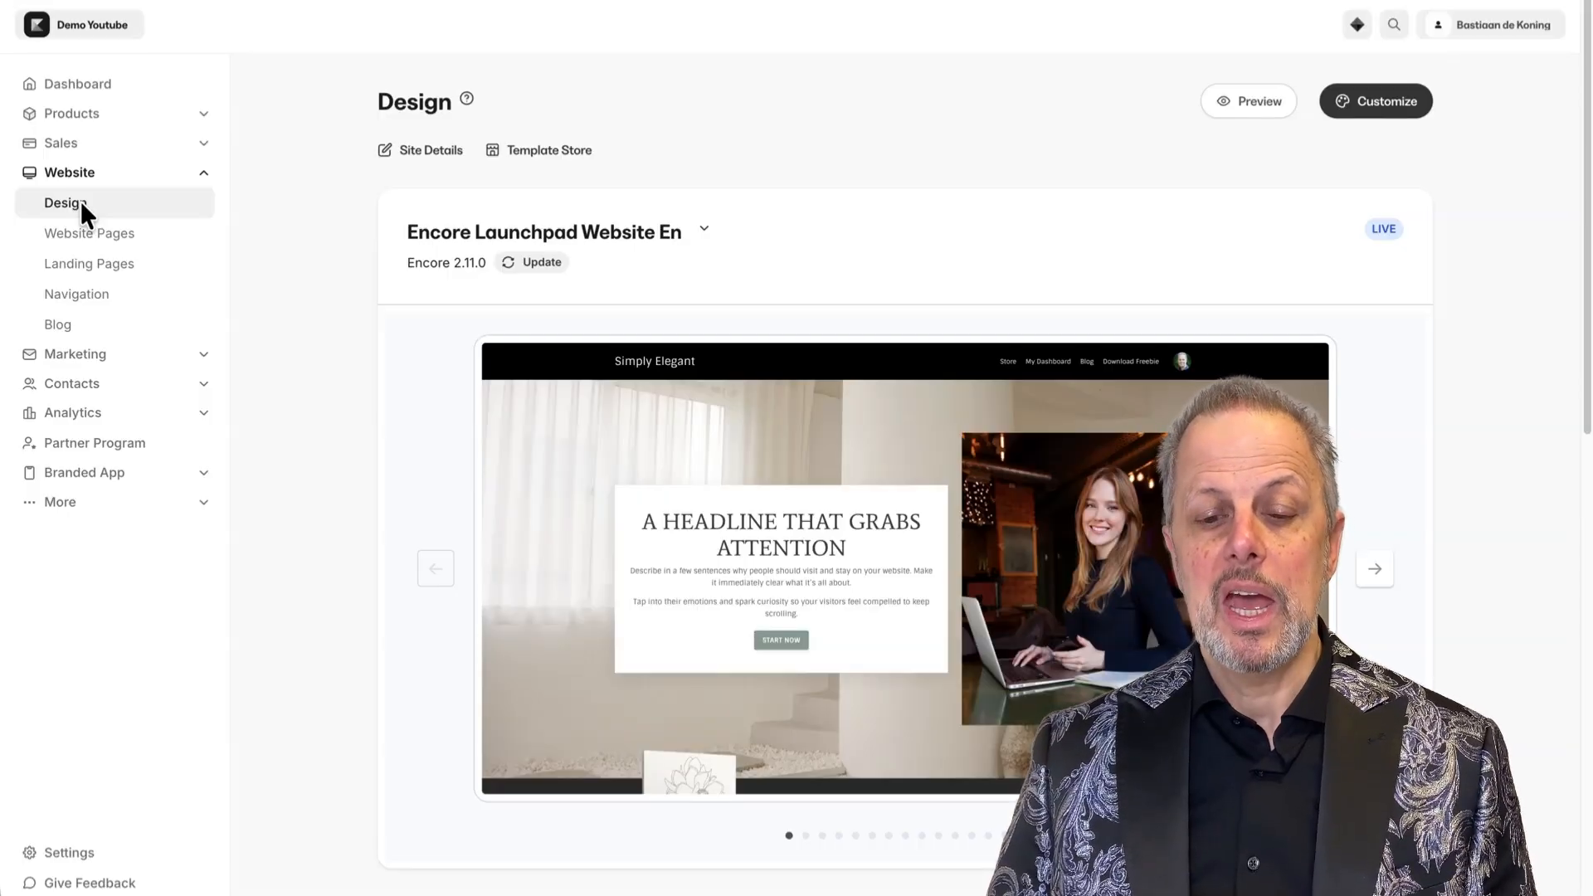
{"action": "left_click", "coordinate": [545, 156]}
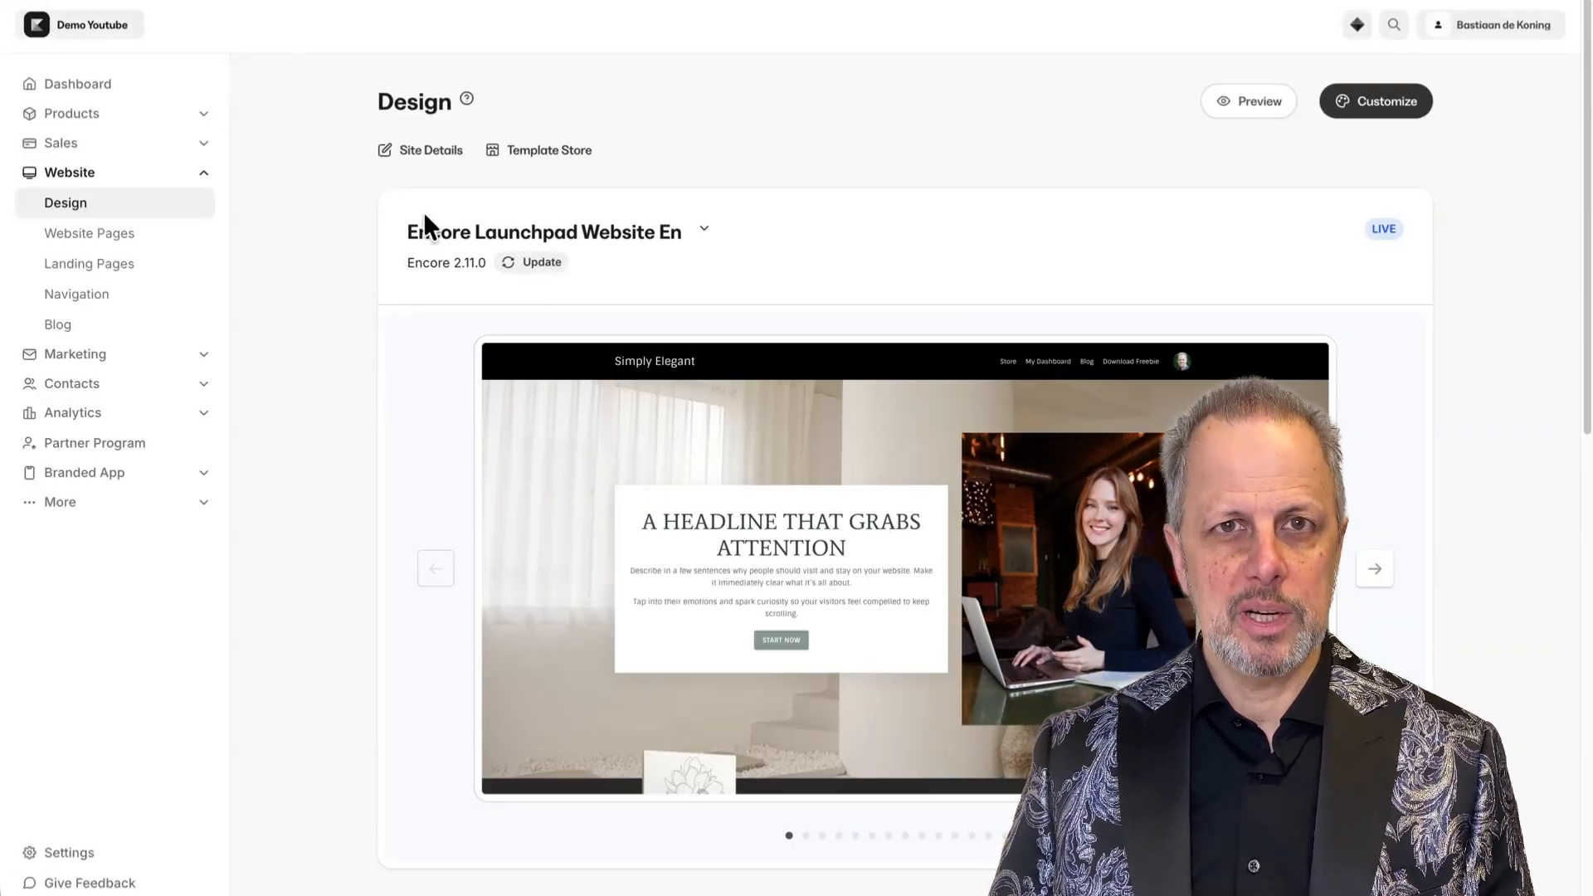
{"action": "left_click", "coordinate": [553, 151]}
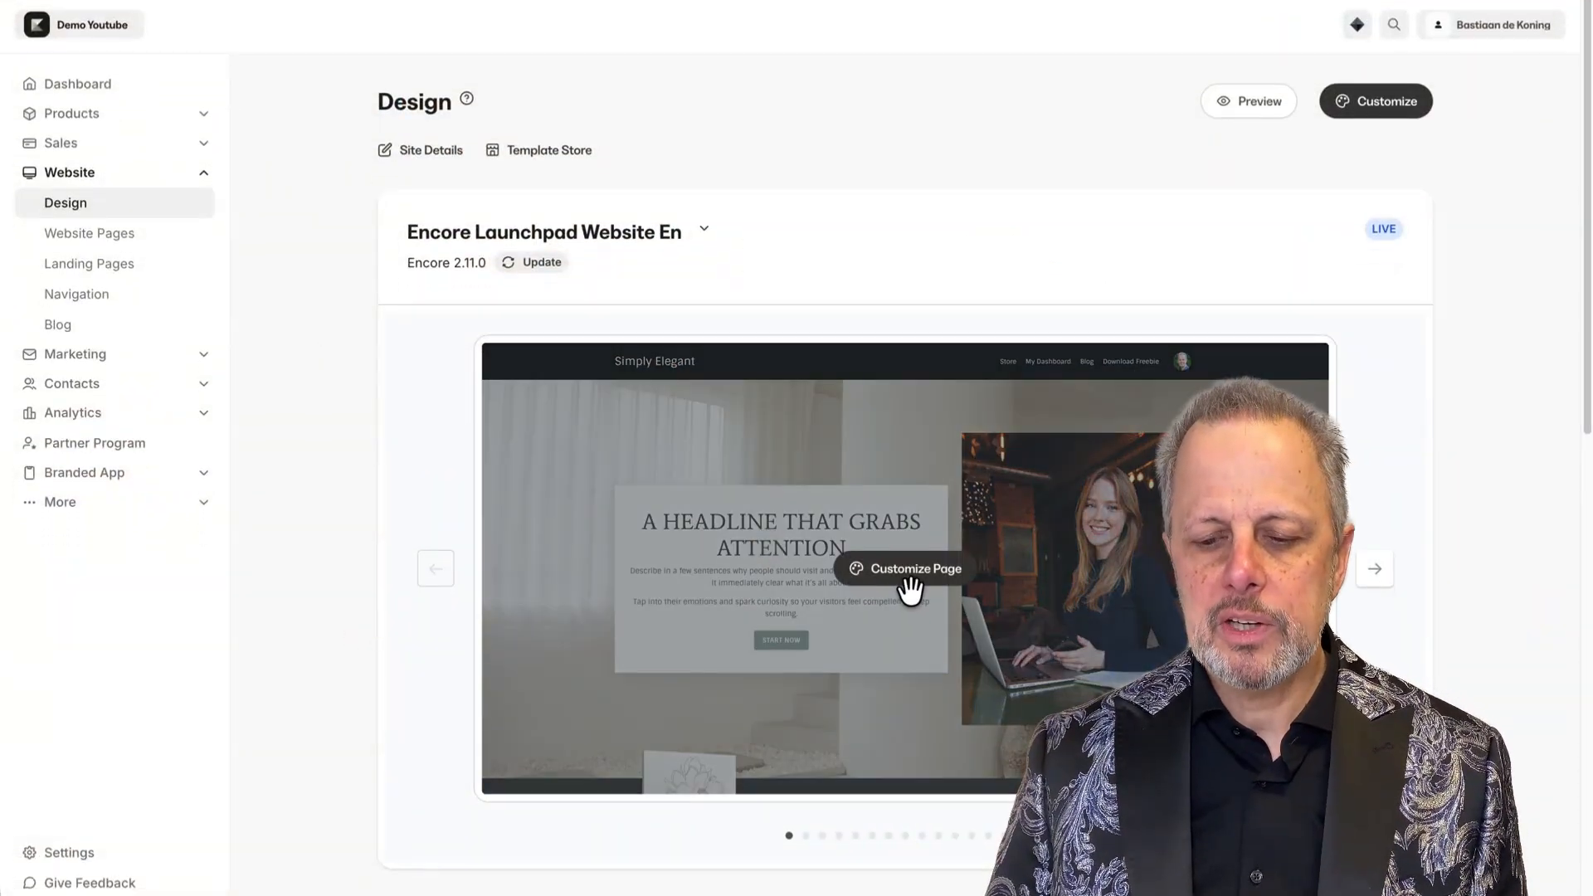
{"action": "left_click", "coordinate": [909, 581]}
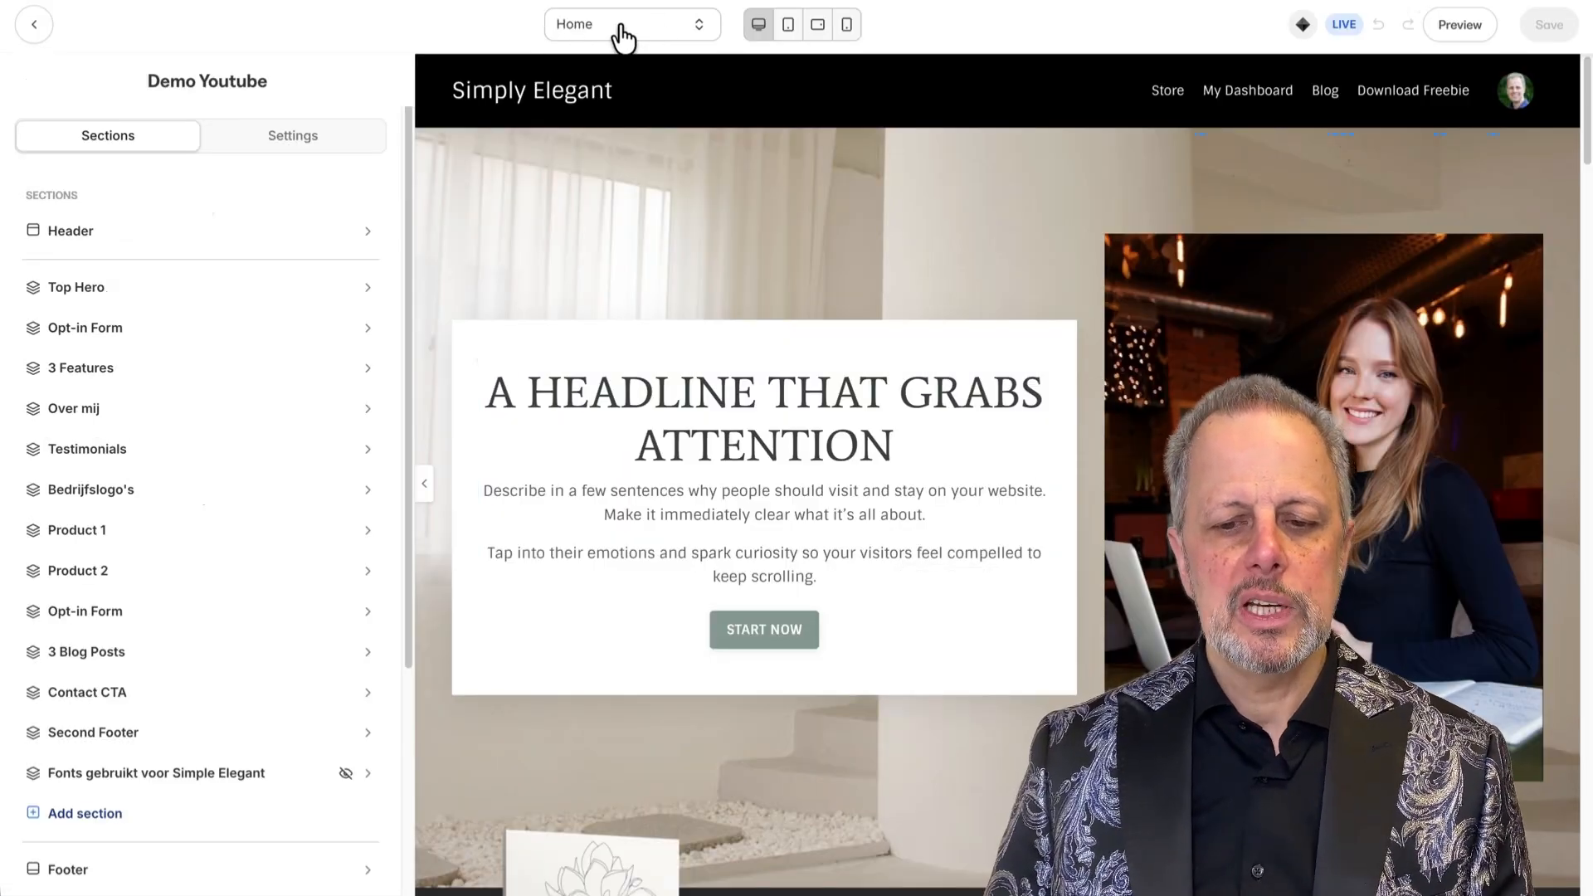
{"action": "left_click", "coordinate": [635, 25]}
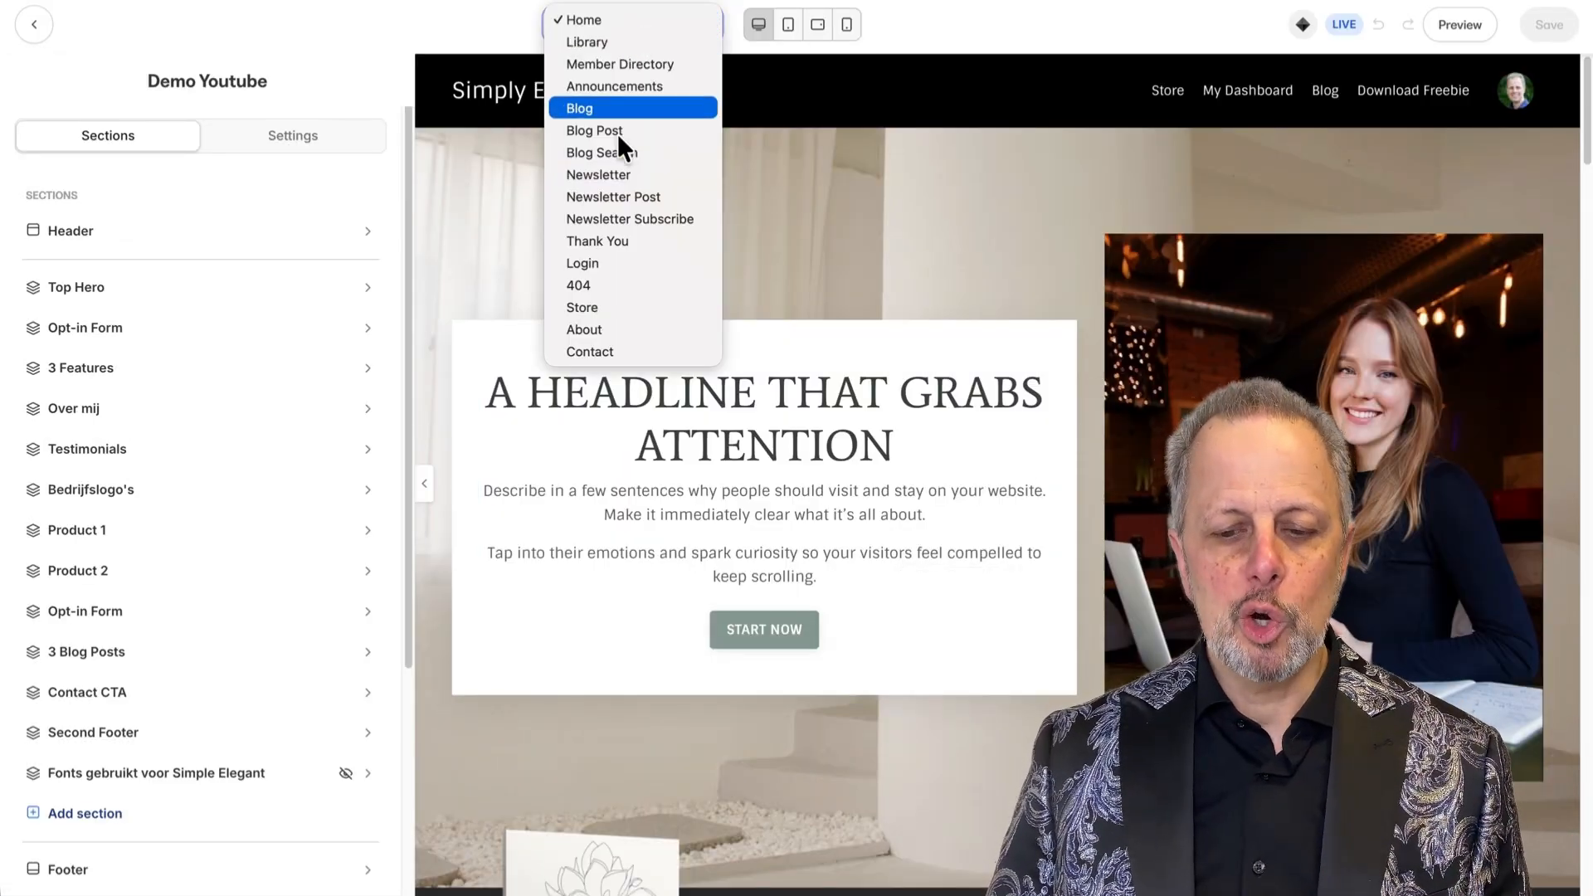
{"action": "left_click", "coordinate": [614, 306]}
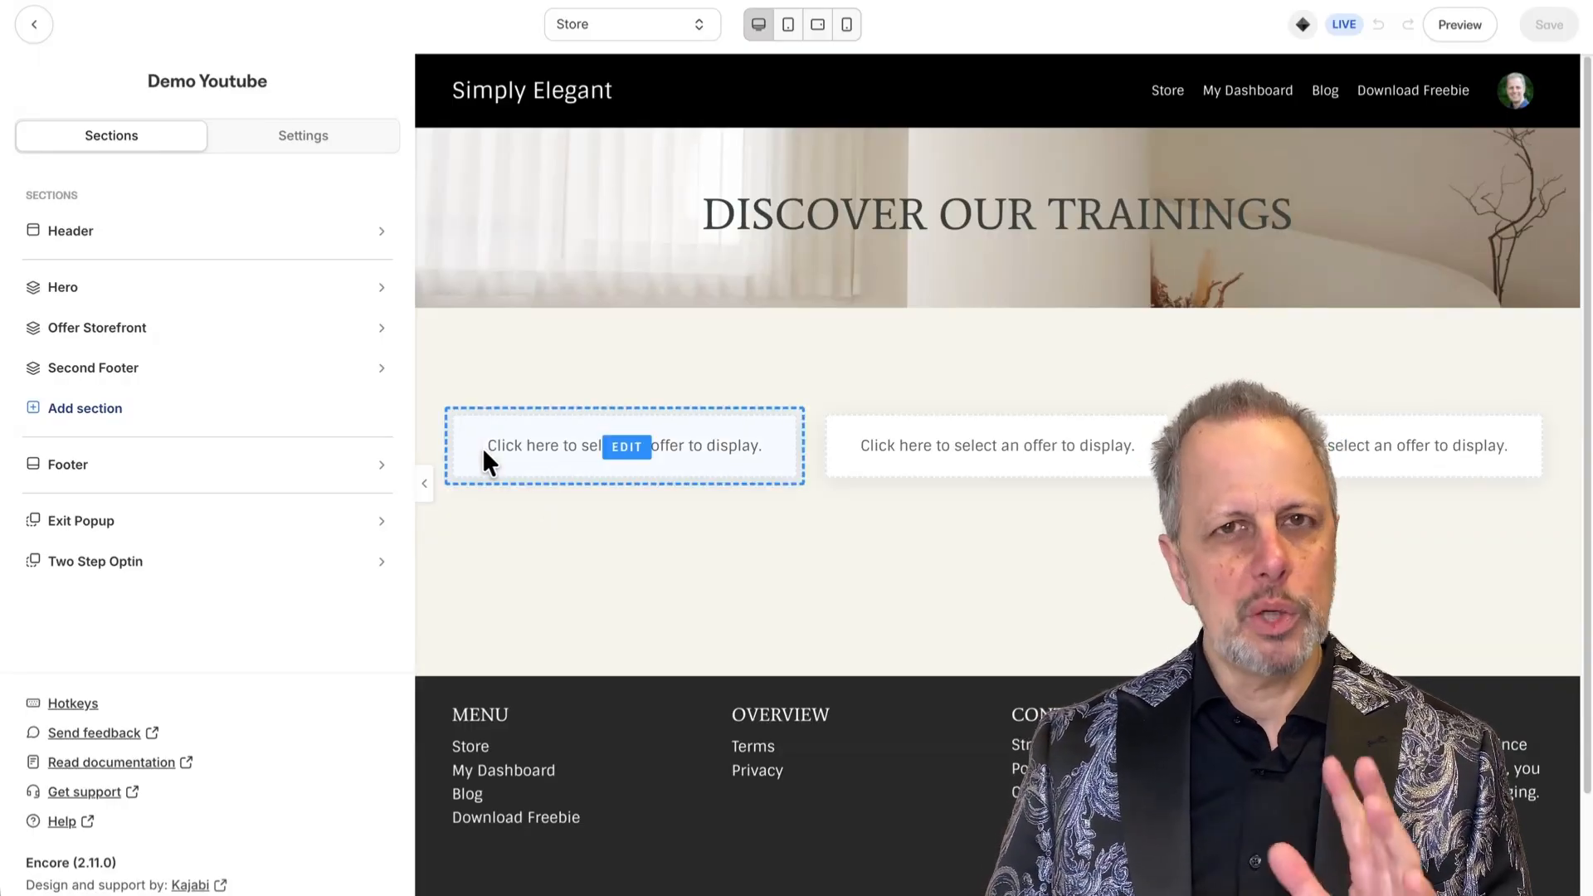
Assign the Healthy Food offer to the first offer block and show its call-to-action button
{"action": "left_click", "coordinate": [530, 445]}
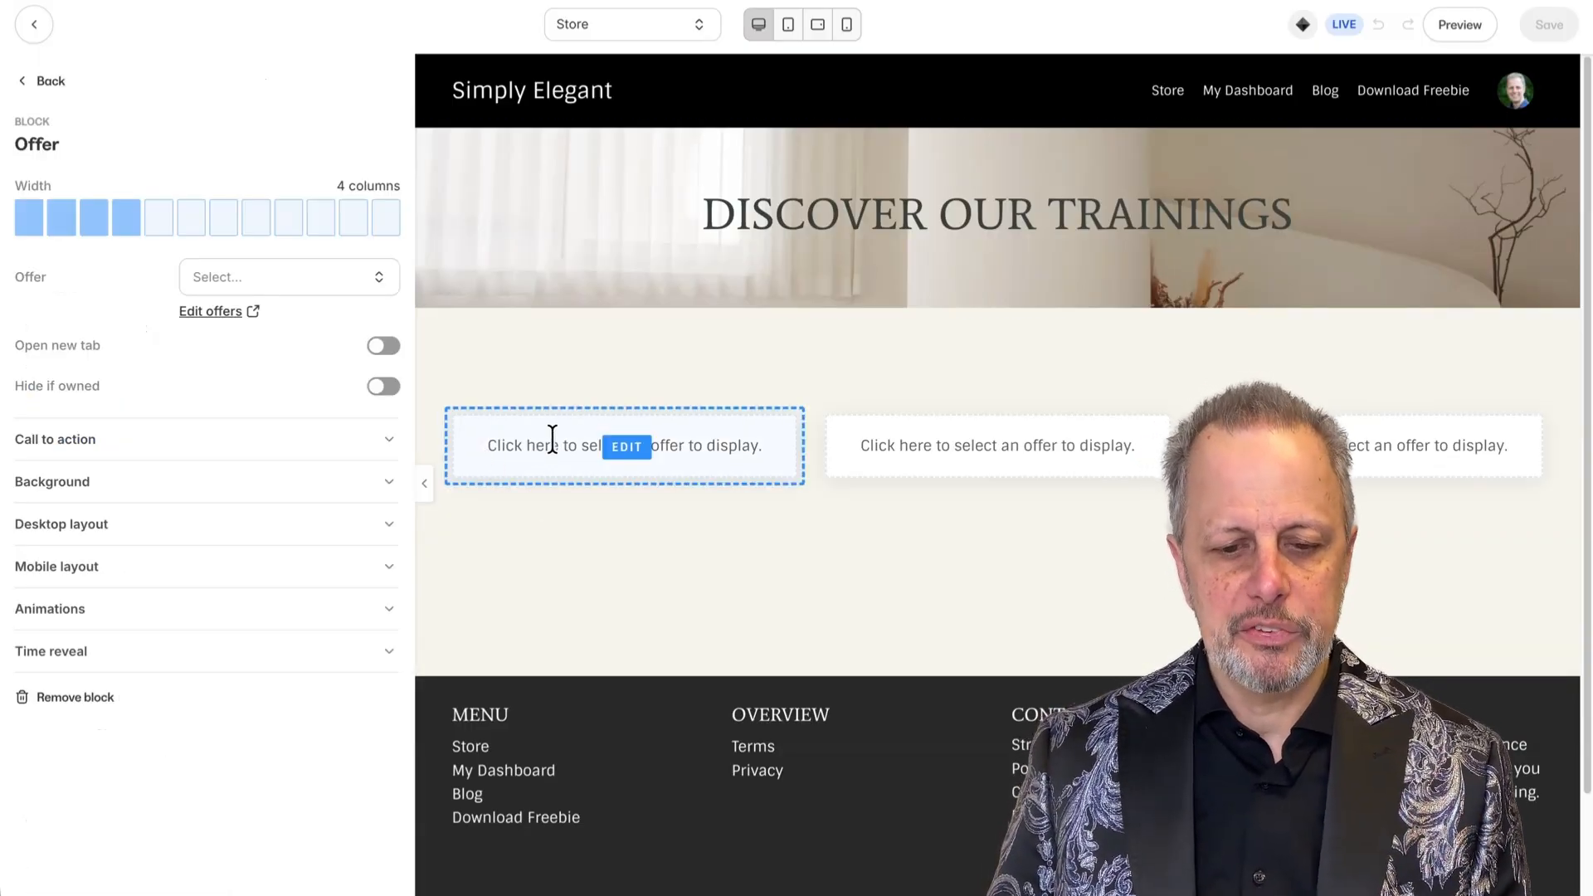
{"action": "left_click", "coordinate": [295, 279]}
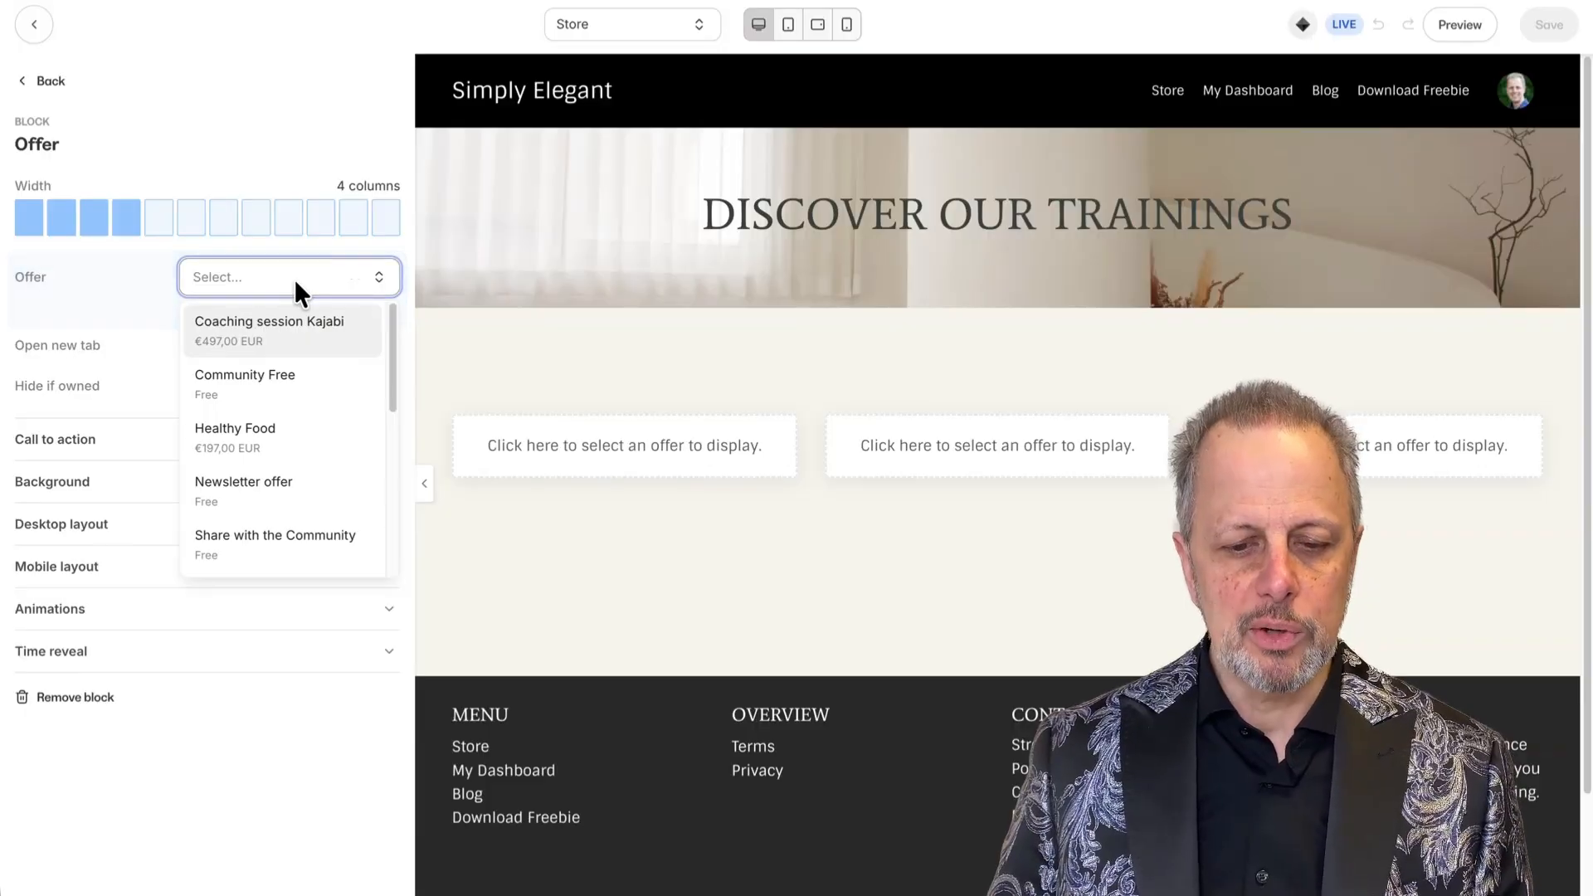
{"action": "left_click", "coordinate": [277, 438]}
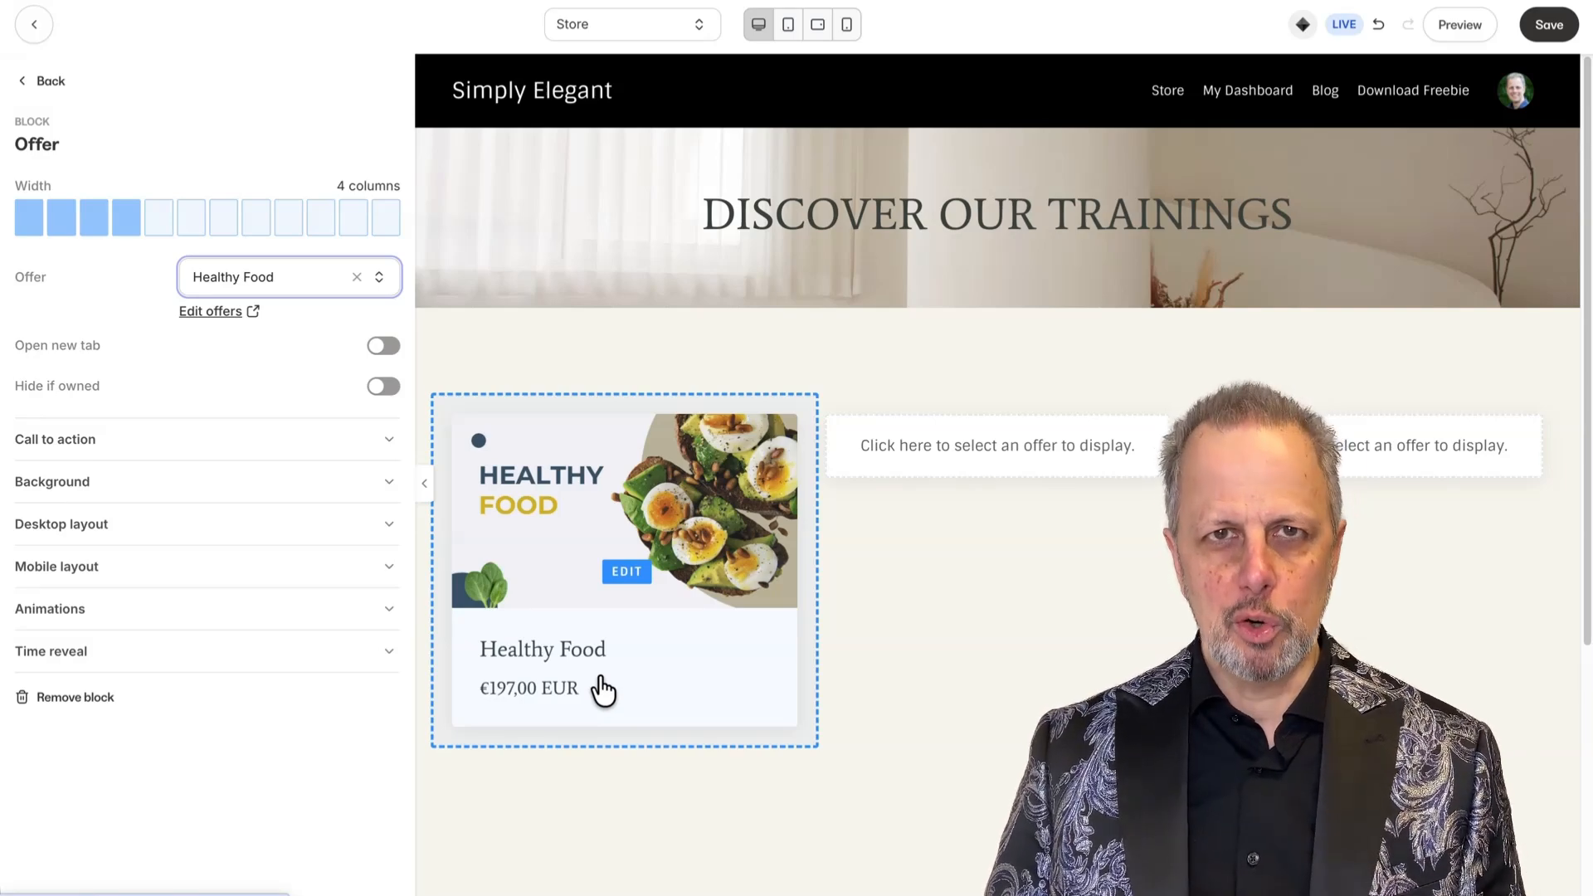
{"action": "left_click", "coordinate": [386, 440]}
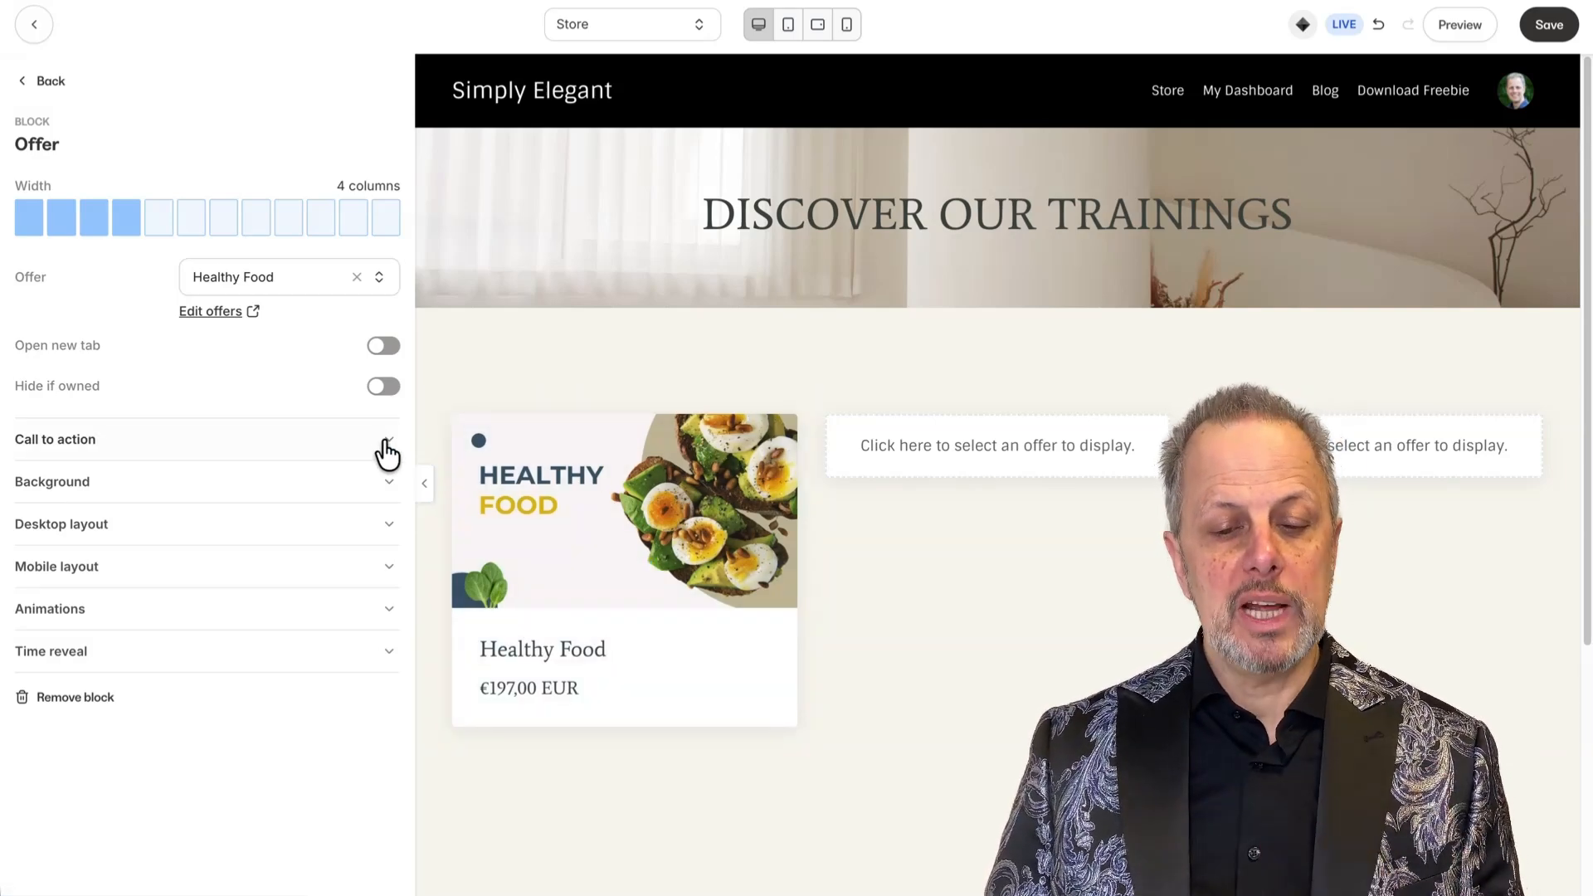
{"action": "left_click", "coordinate": [383, 487]}
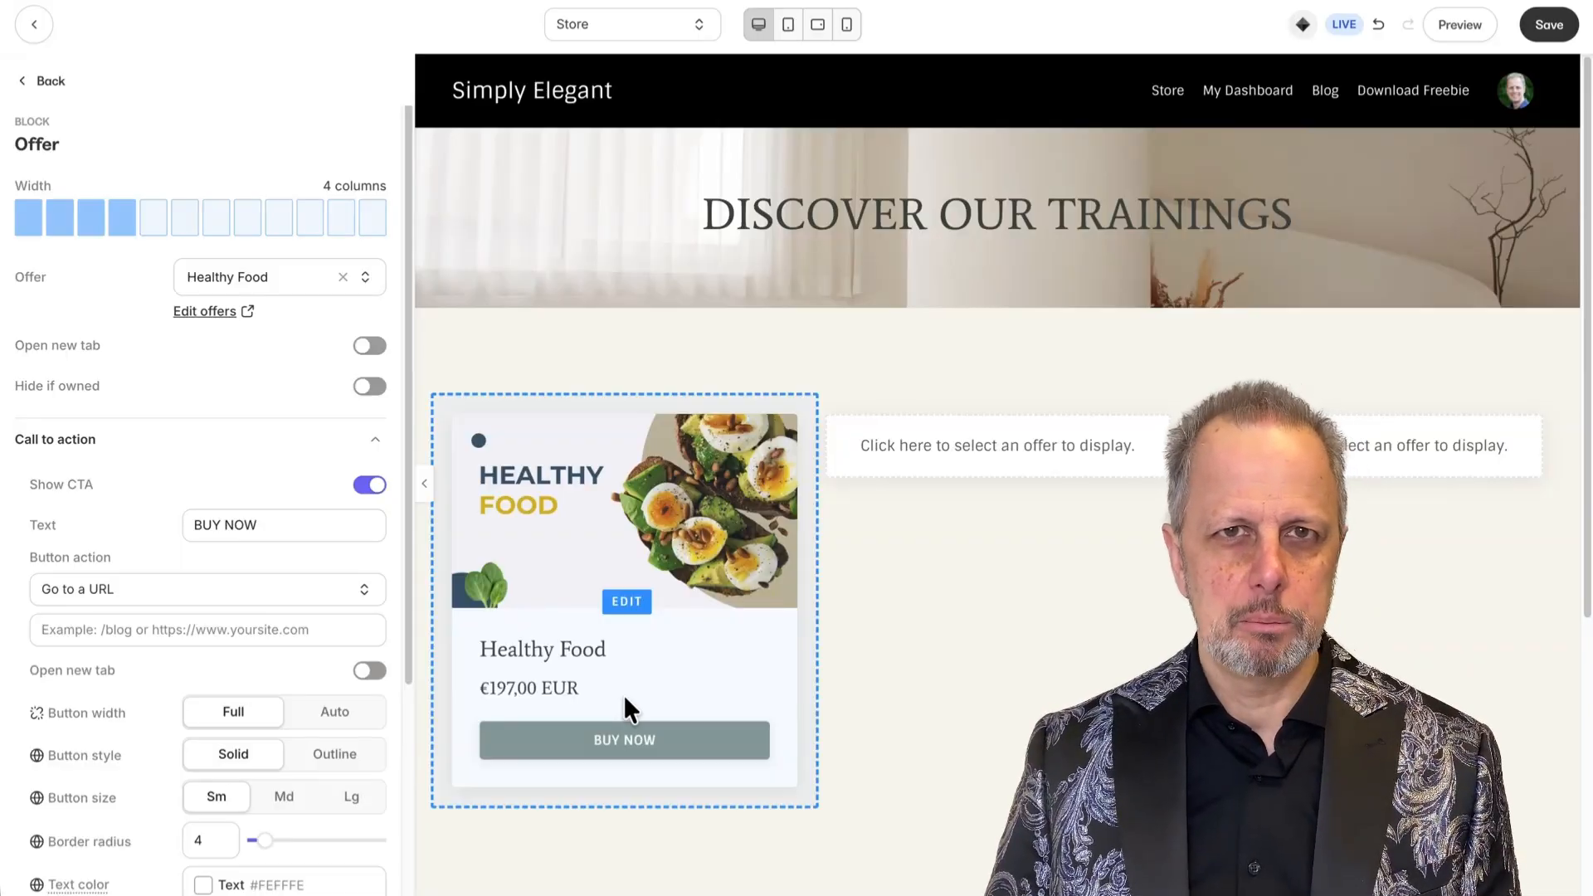
{"action": "scroll", "coordinate": [624, 698], "scroll_direction": "down", "scroll_amount": 2}
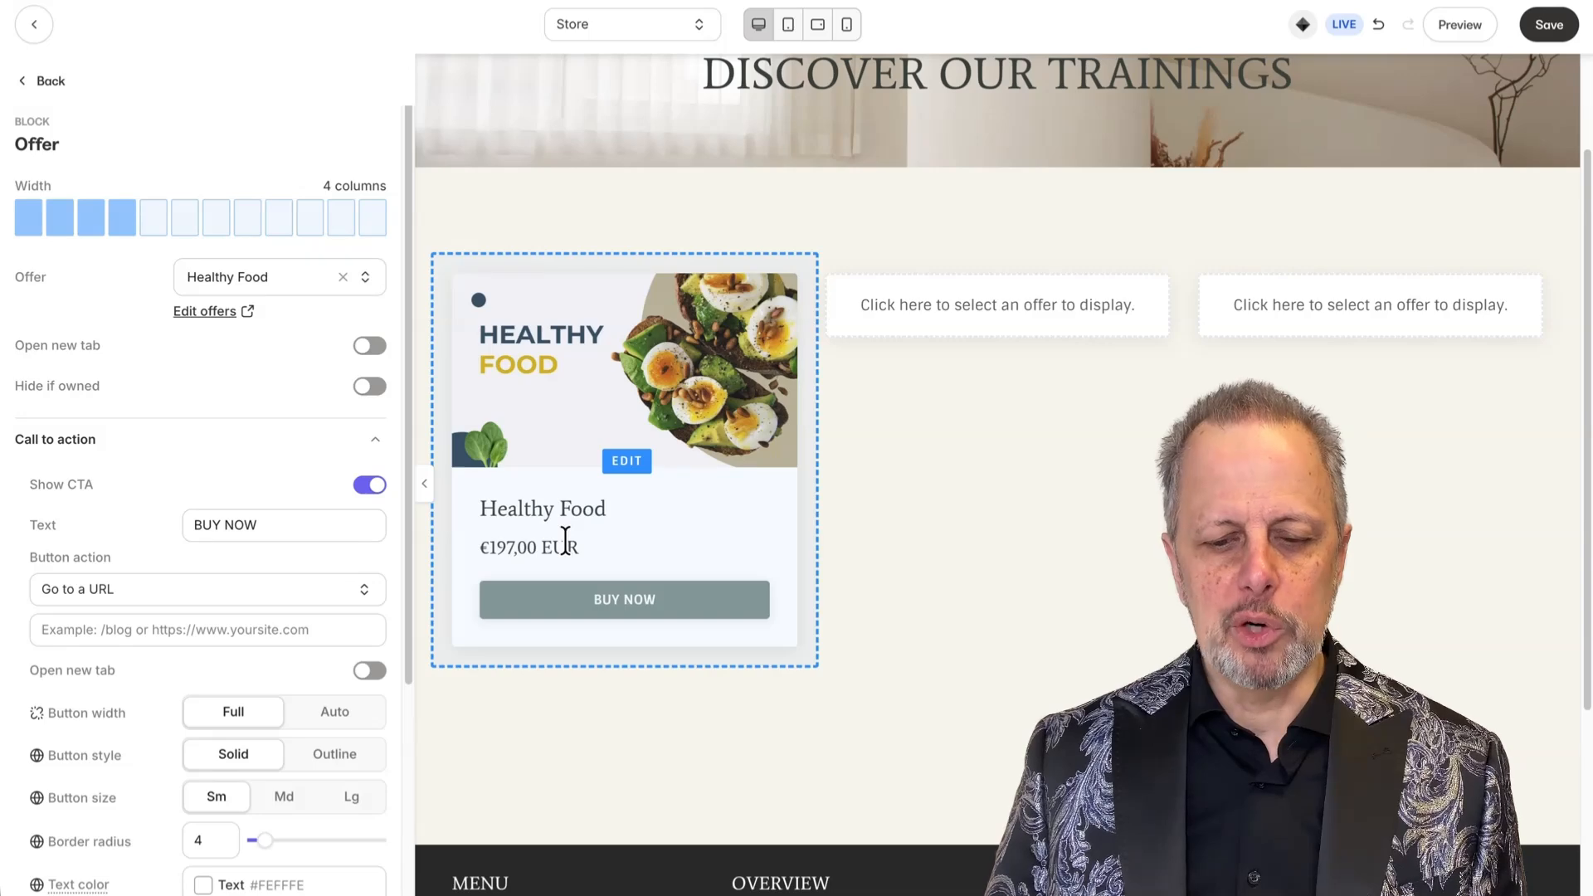
Hide the second and third offer blocks in the Offer Storefront section
{"action": "left_click", "coordinate": [42, 82]}
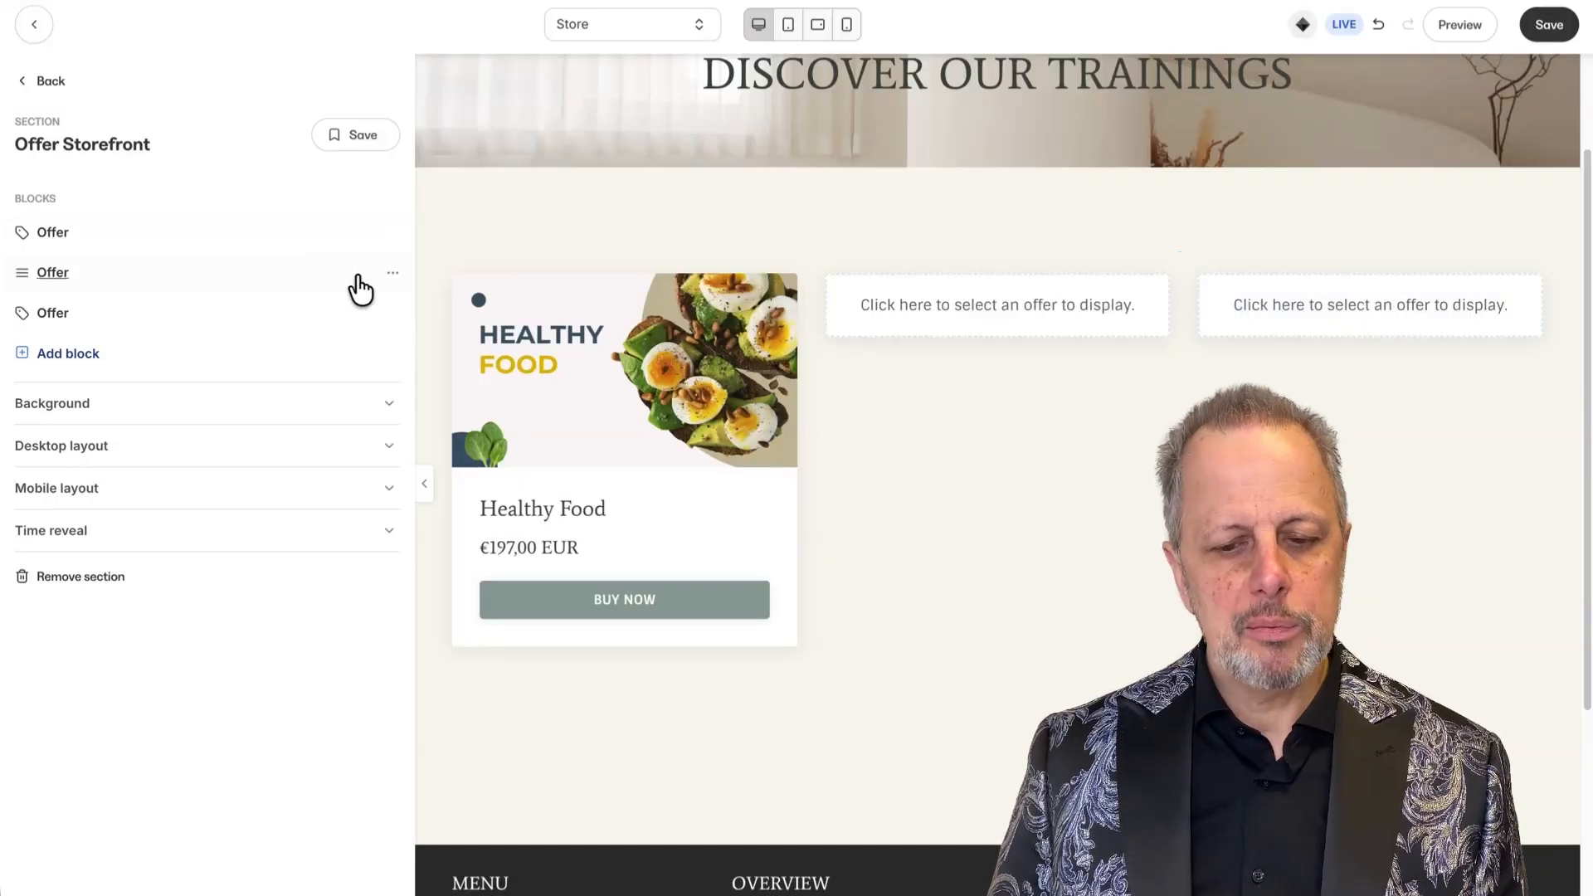
{"action": "left_click", "coordinate": [395, 280]}
{"action": "left_click", "coordinate": [216, 383]}
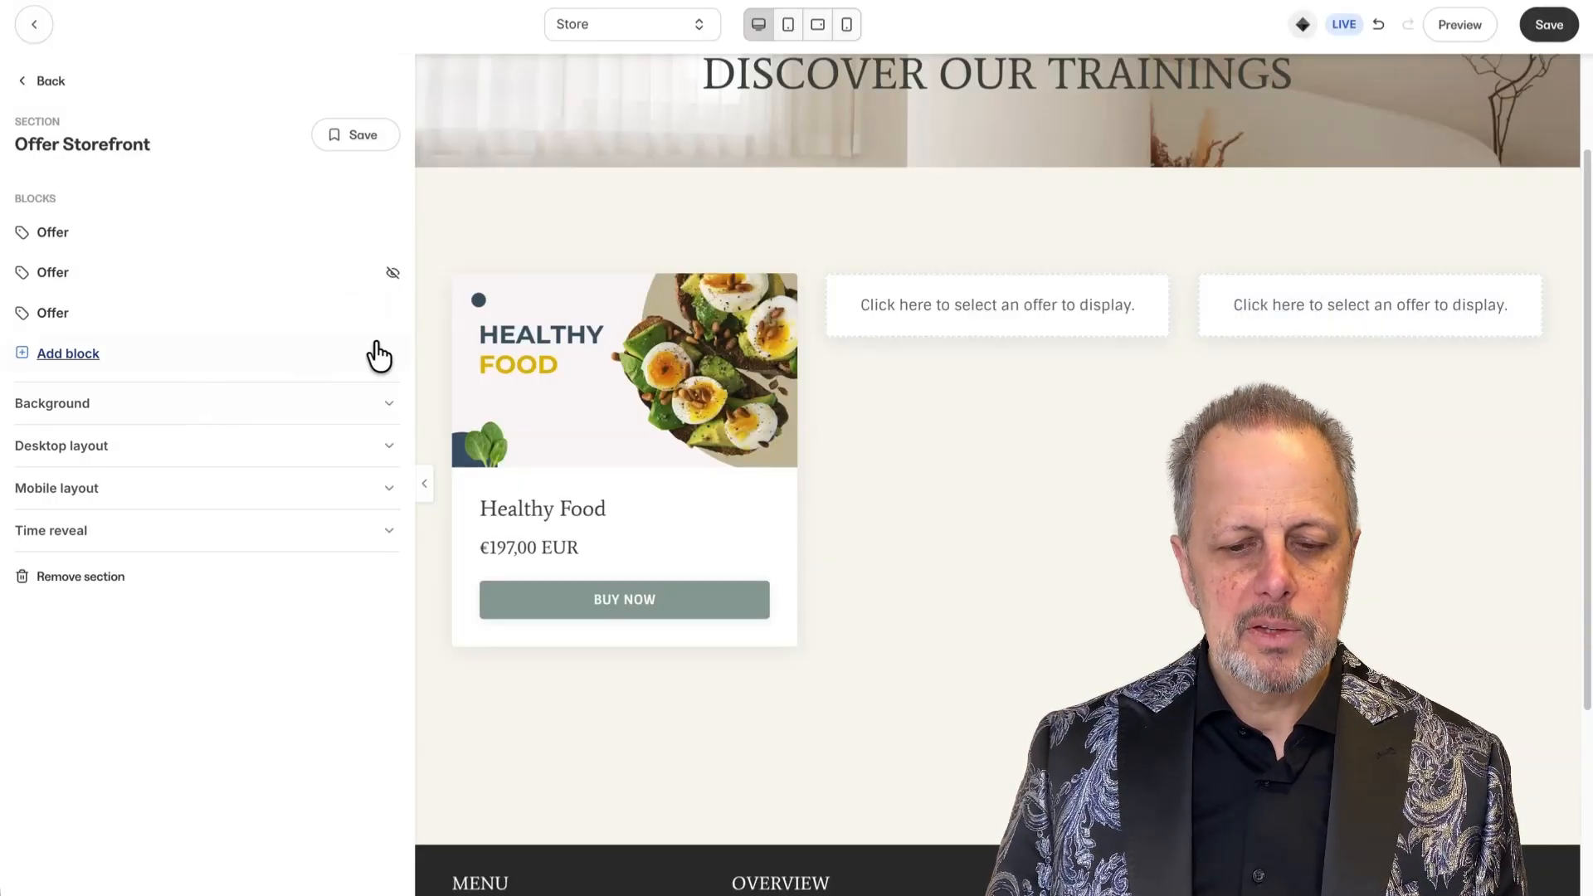
{"action": "left_click", "coordinate": [393, 319]}
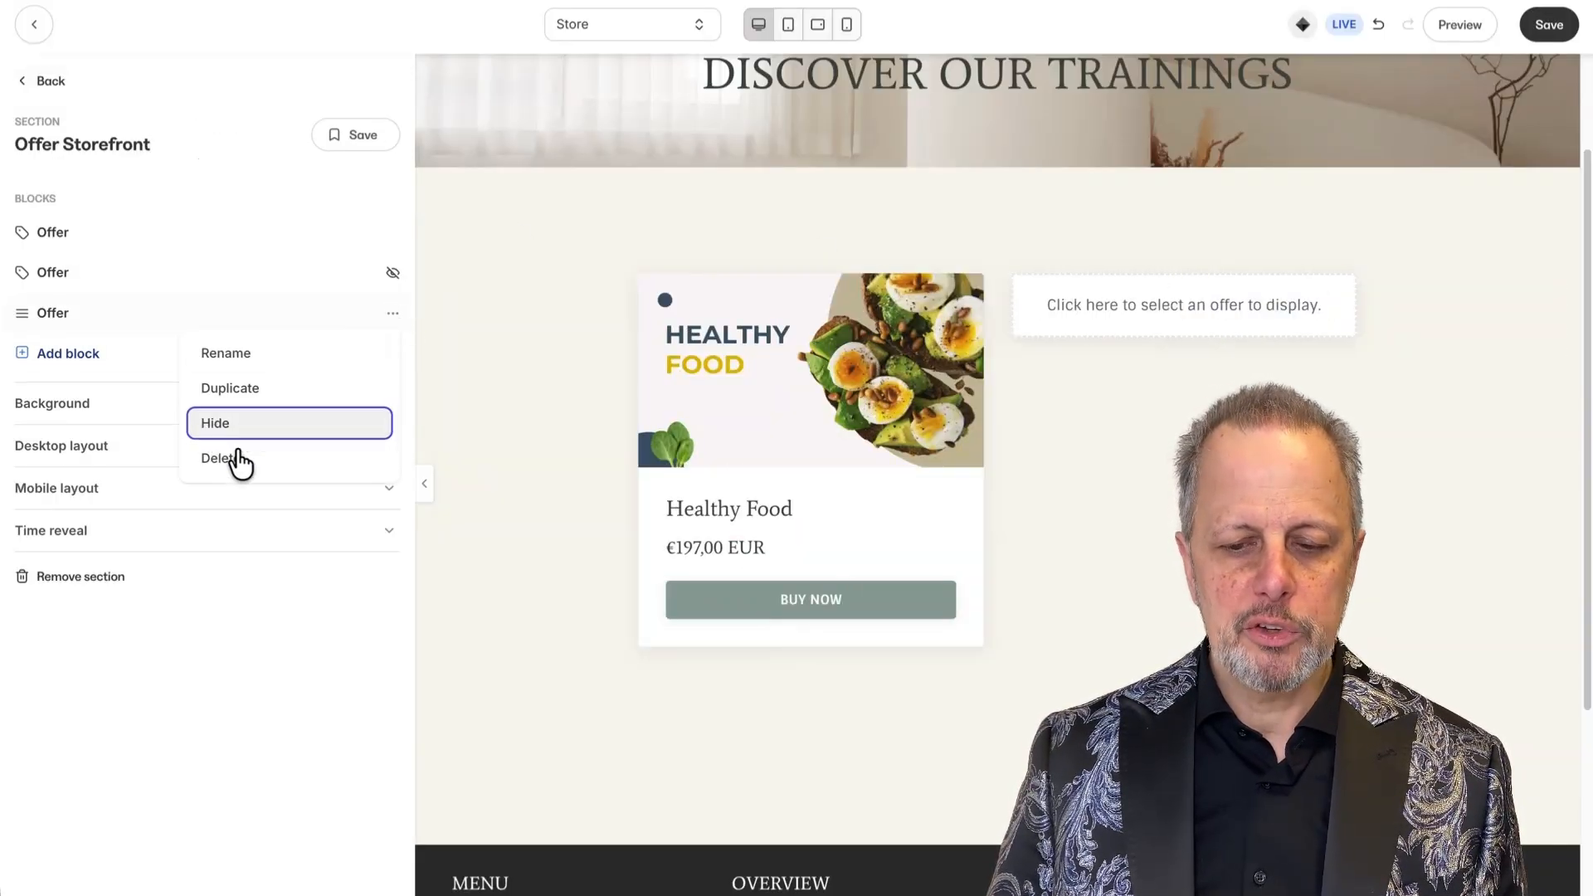
{"action": "left_click", "coordinate": [224, 427]}
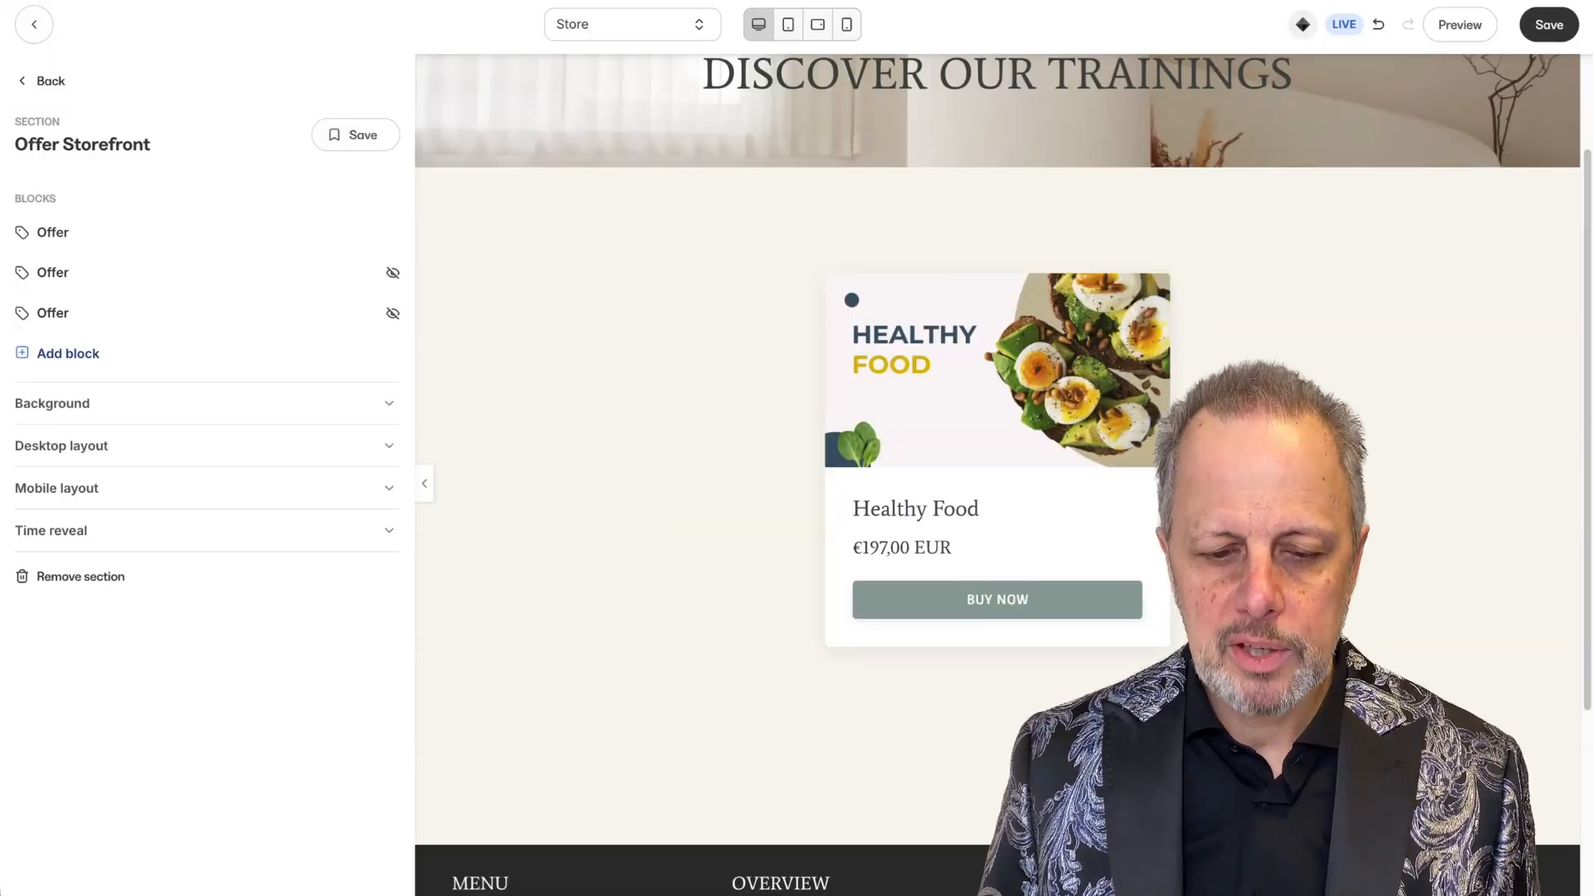
Add a Custom Code block to the Offer Storefront section and enter an empty <style></style> tag pair in its code
{"action": "left_click", "coordinate": [60, 355]}
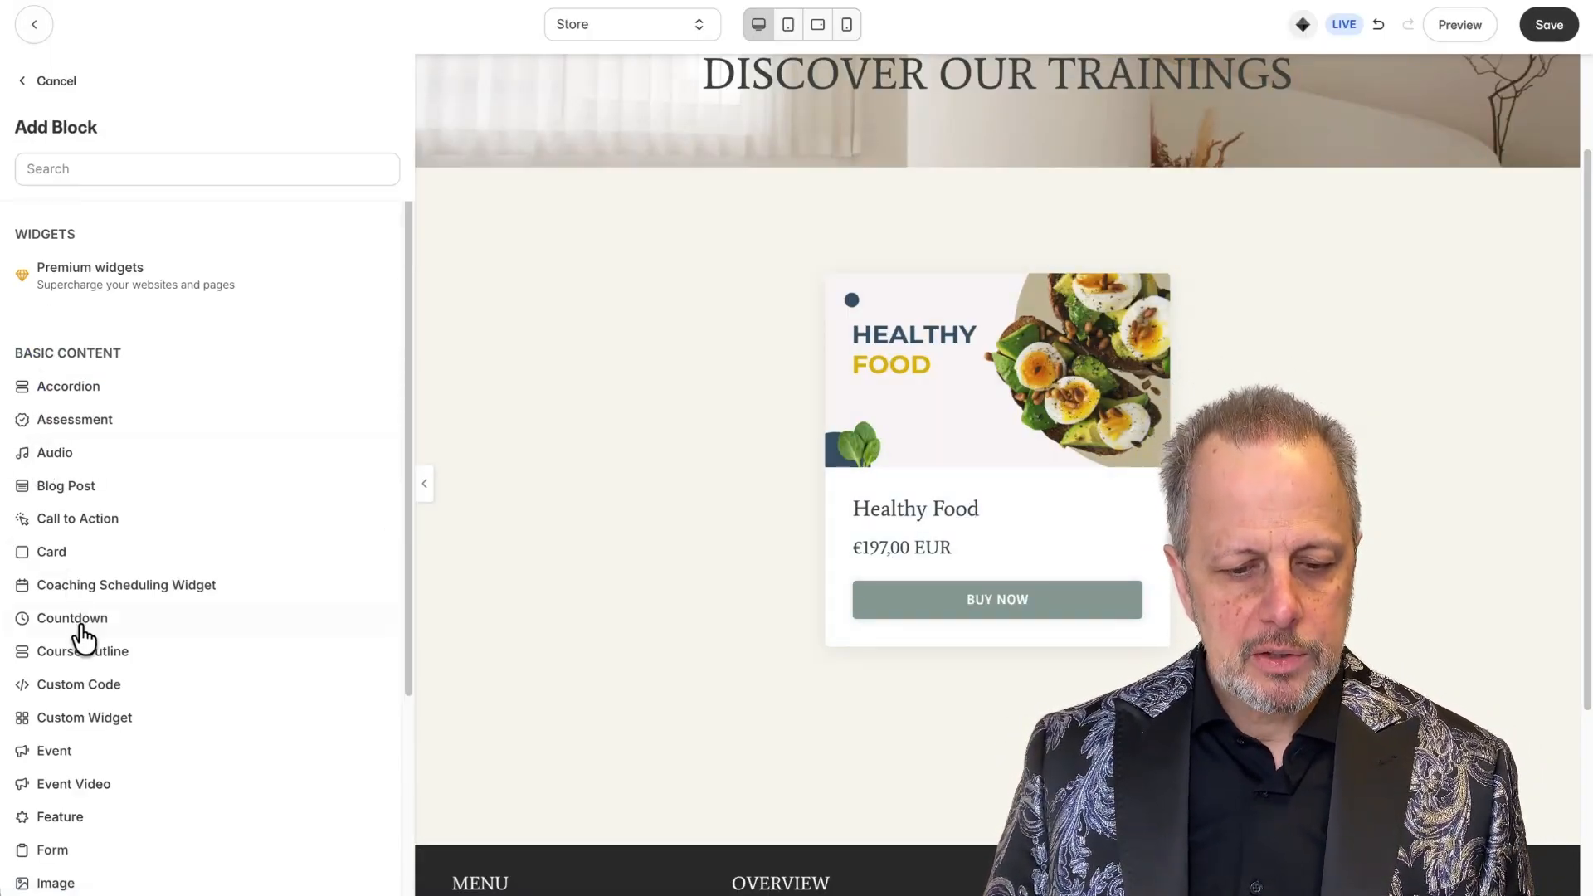
{"action": "left_click", "coordinate": [79, 687]}
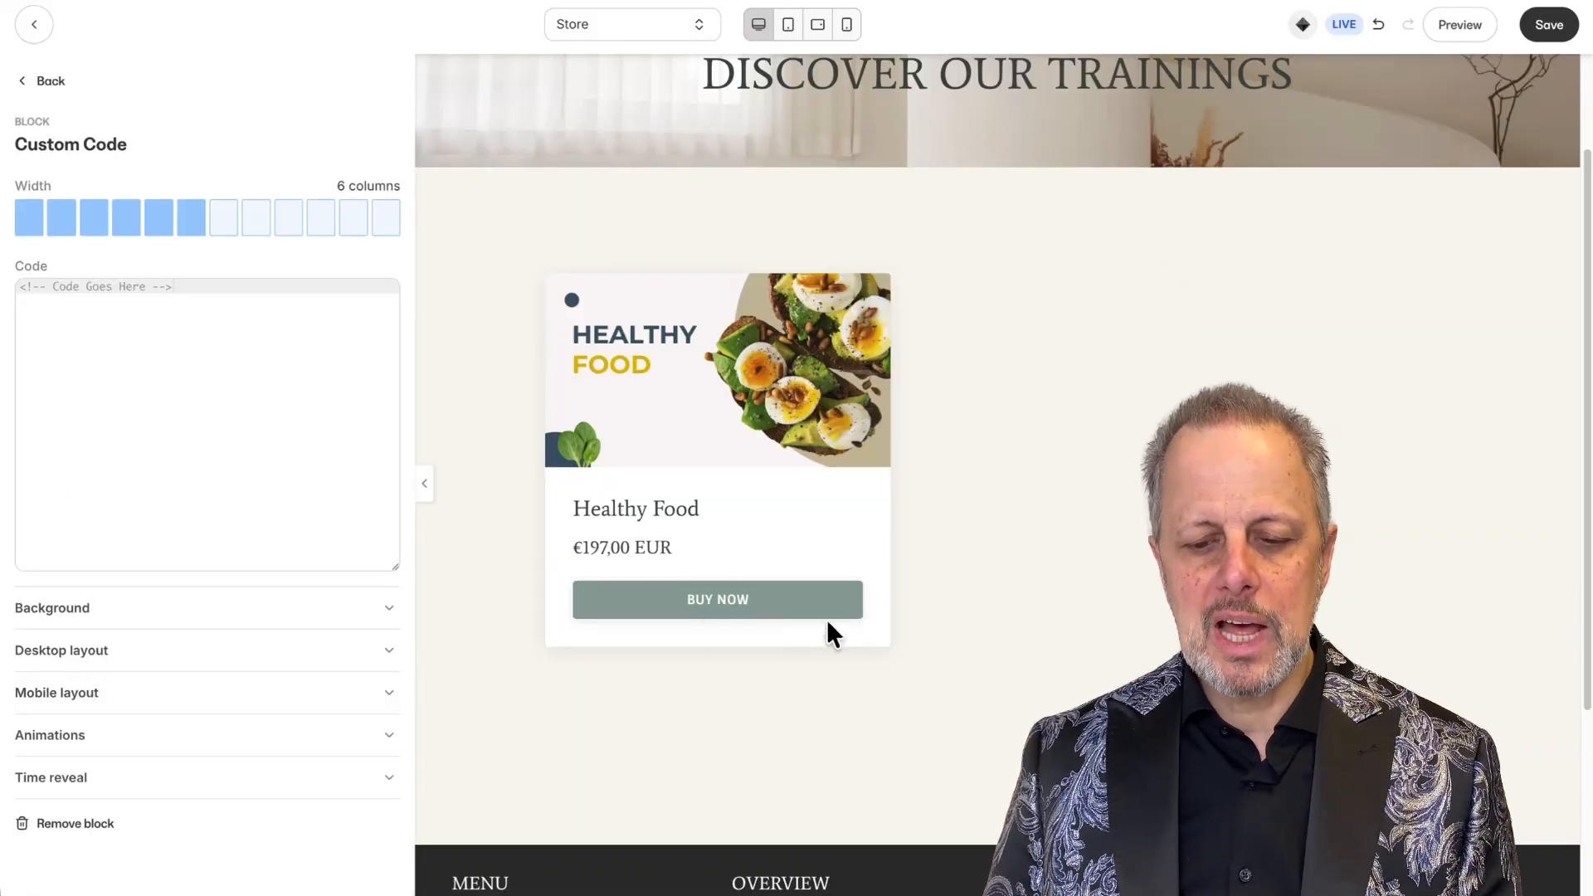
{"action": "left_click", "coordinate": [217, 357]}
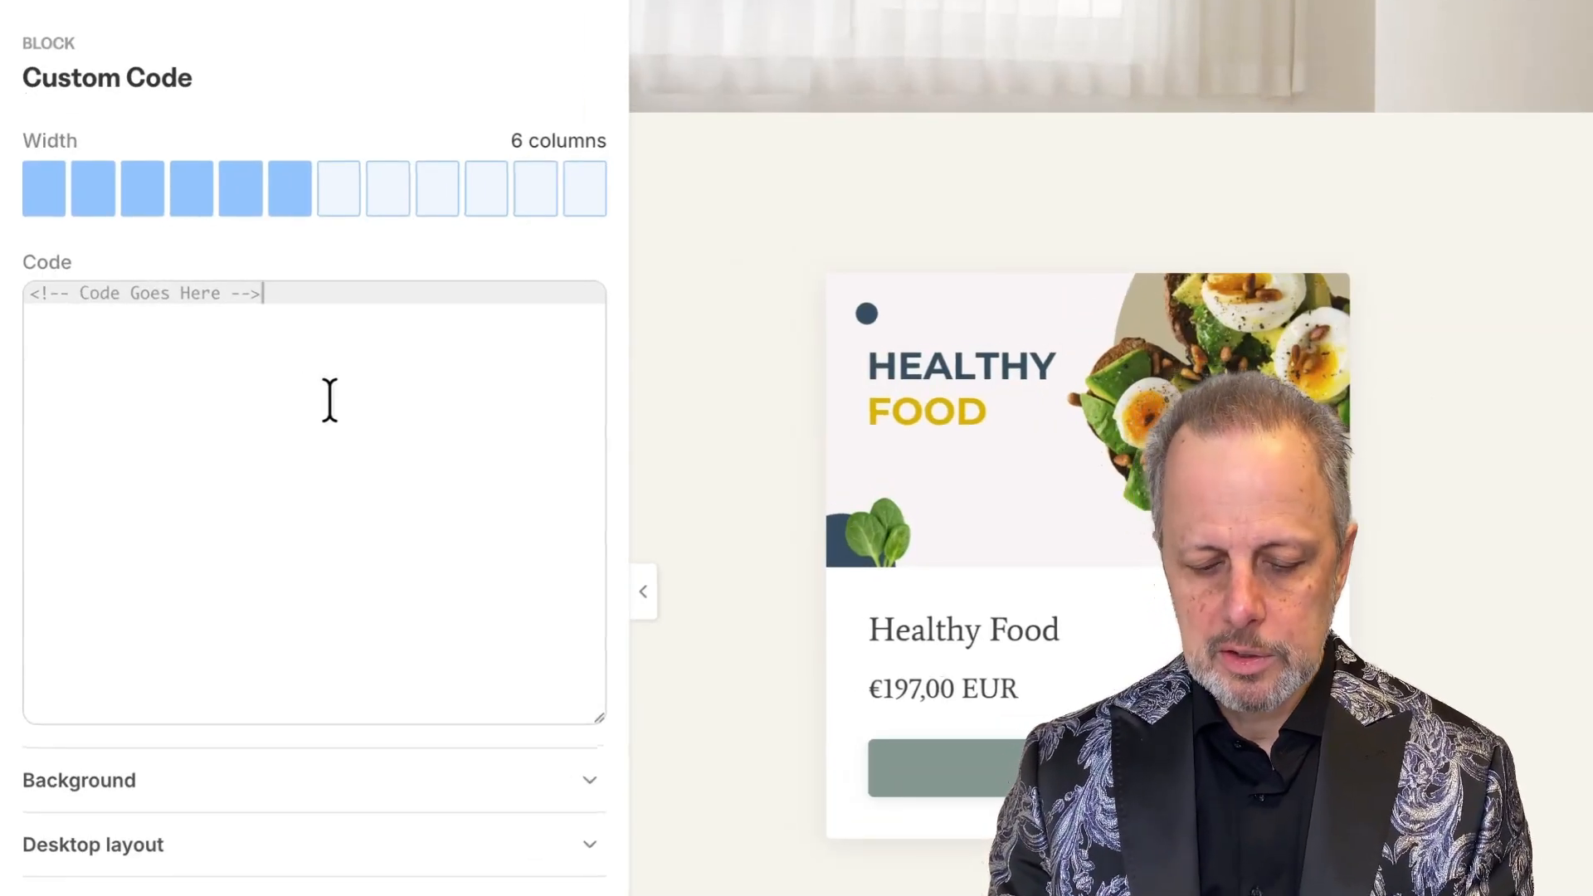
{"action": "type", "text": "<st"}
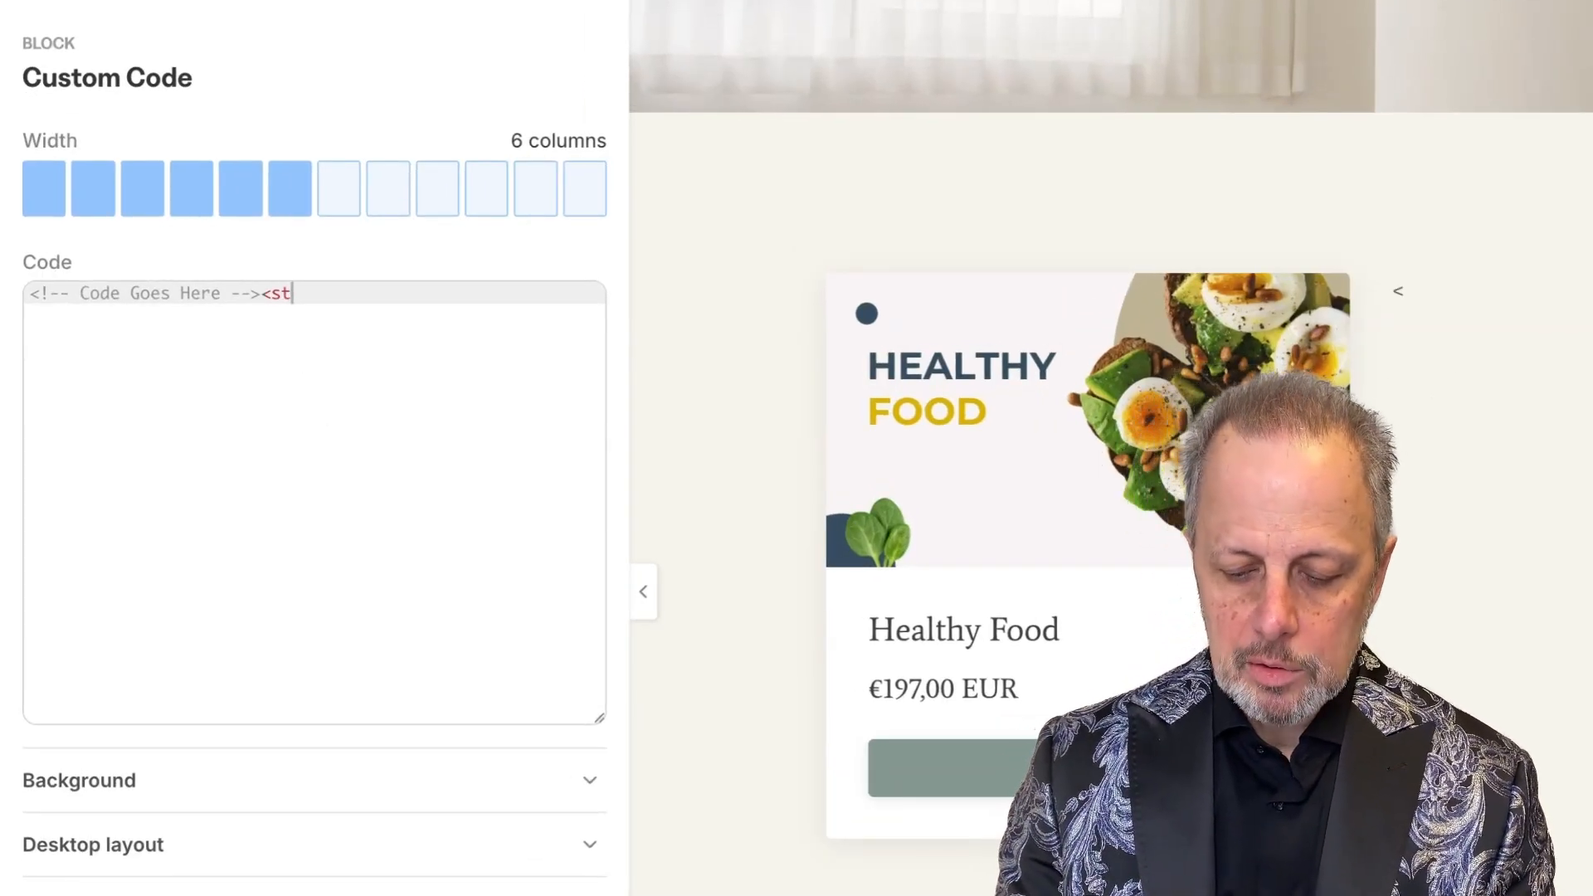
{"action": "type", "text": "yle></style>"}
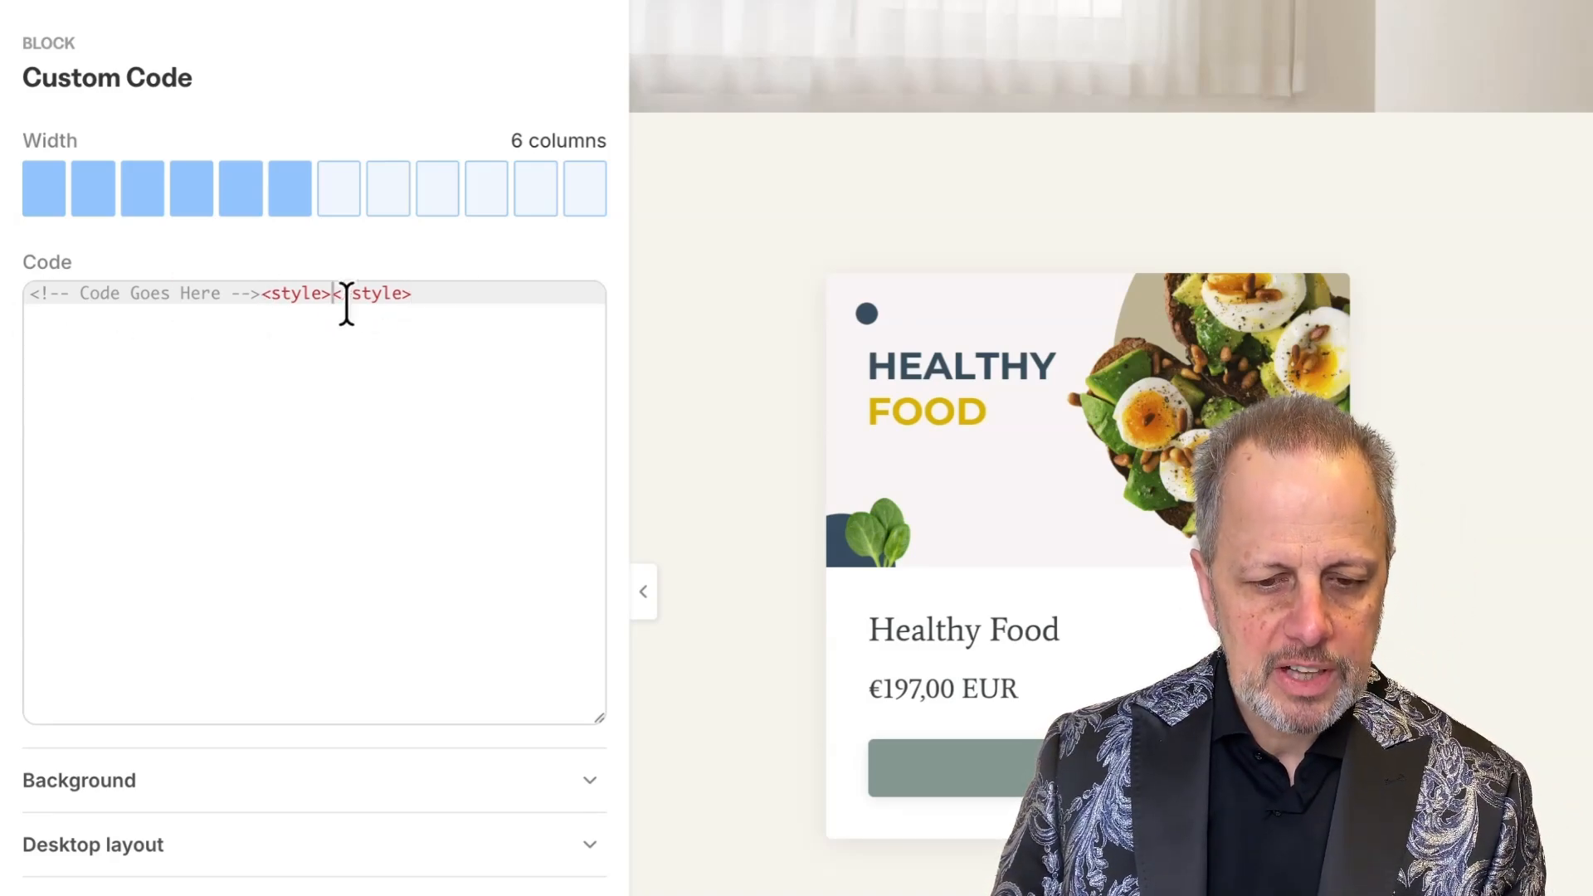
{"action": "key", "text": "Return"}
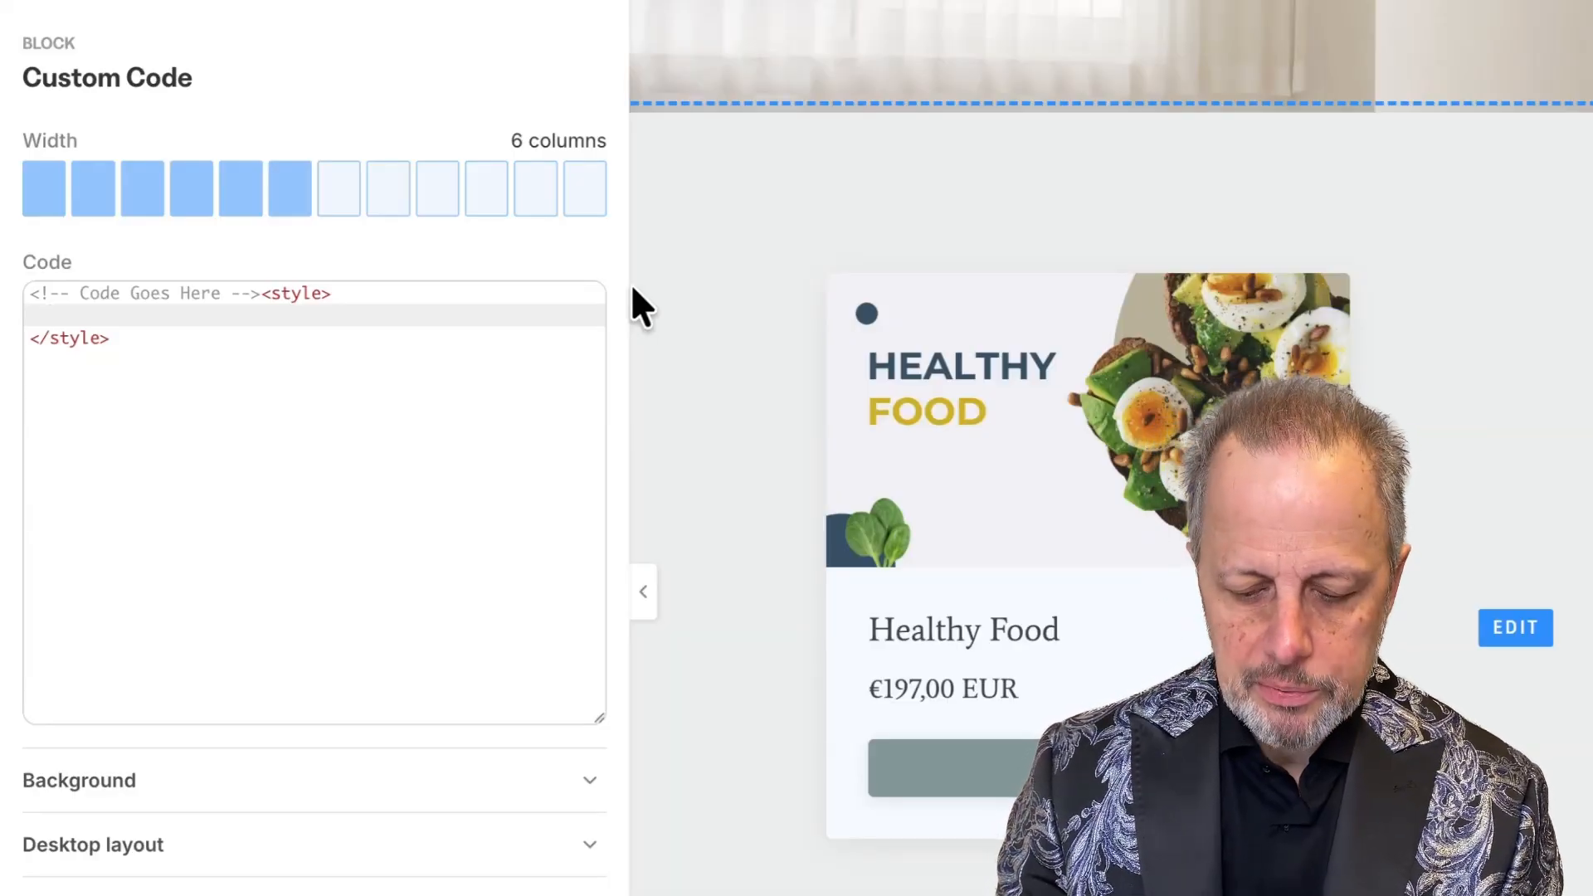
Enter the rule h5.card__price {display:none;} between the style tags to hide the offer price
{"action": "type", "text": "h5."}
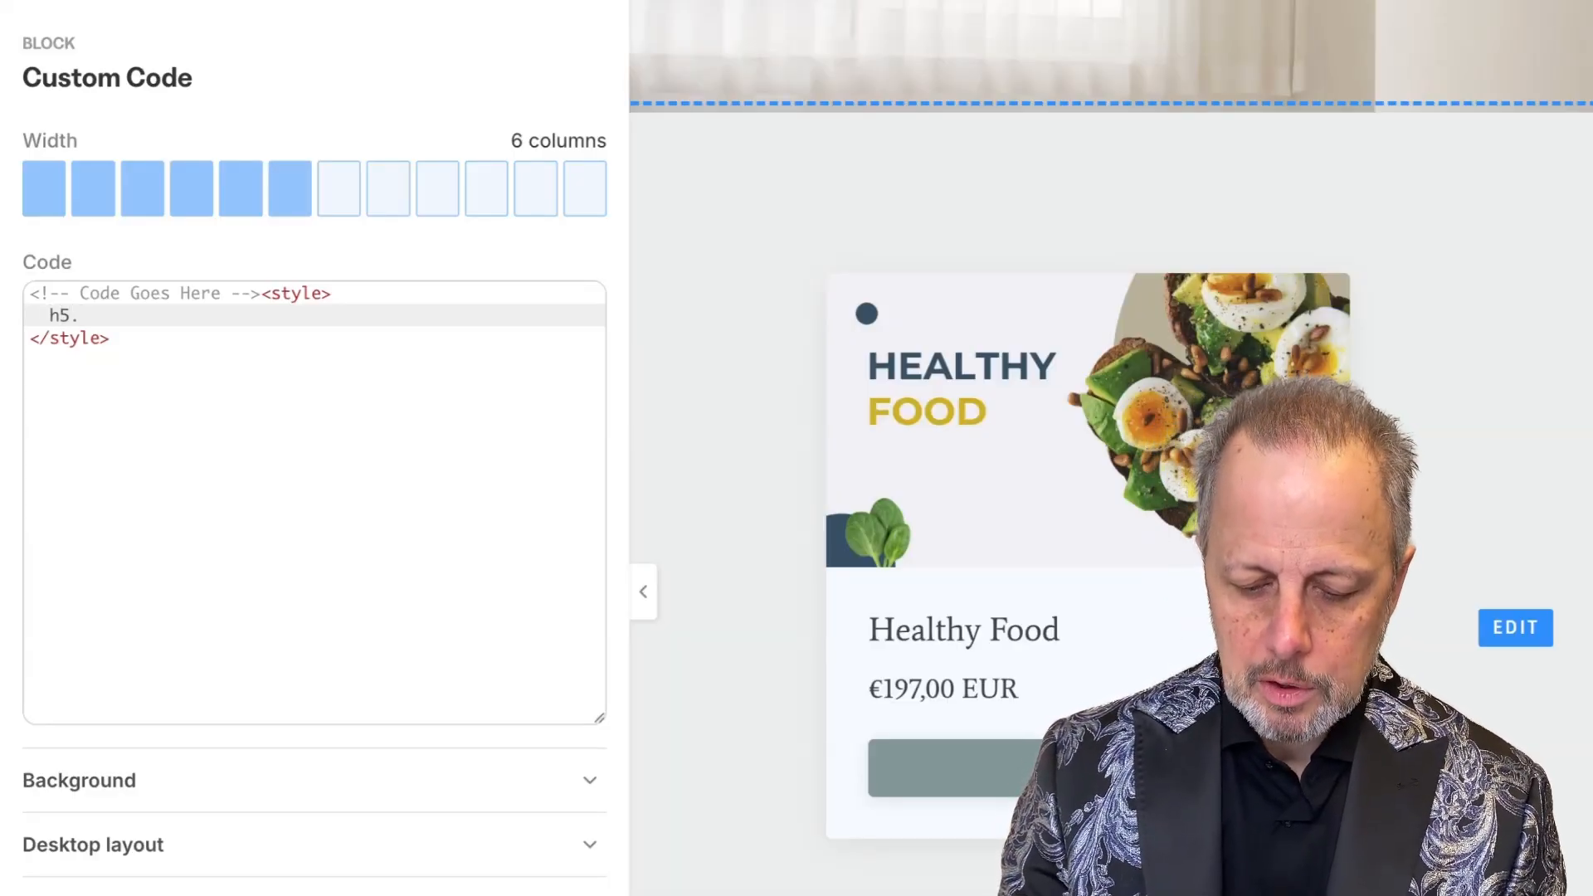
{"action": "type", "text": "card"}
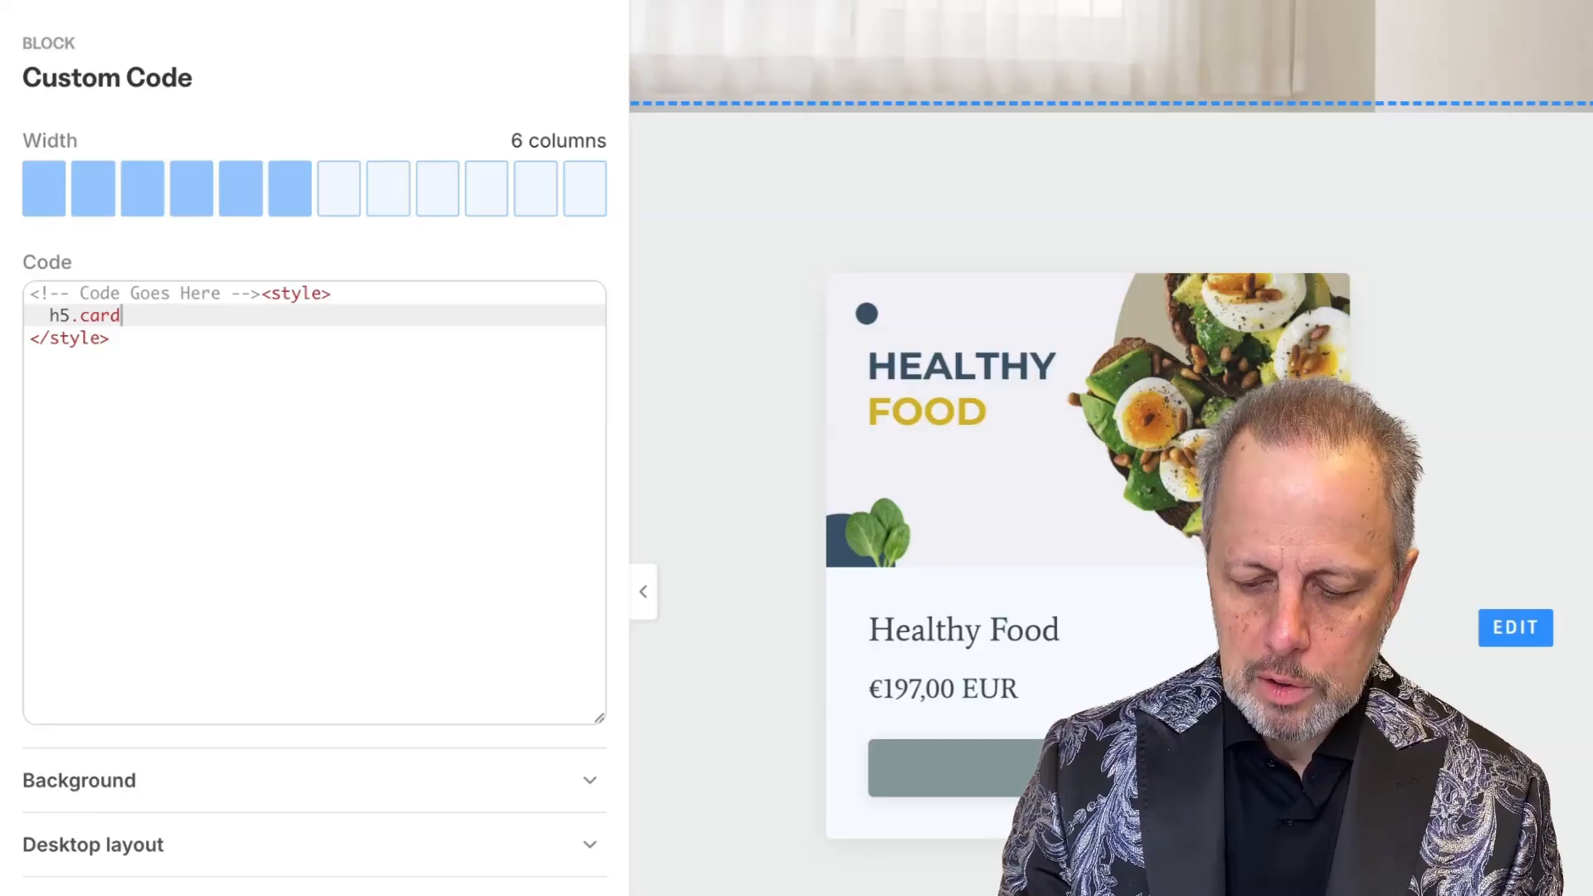
{"action": "type", "text": "__price"}
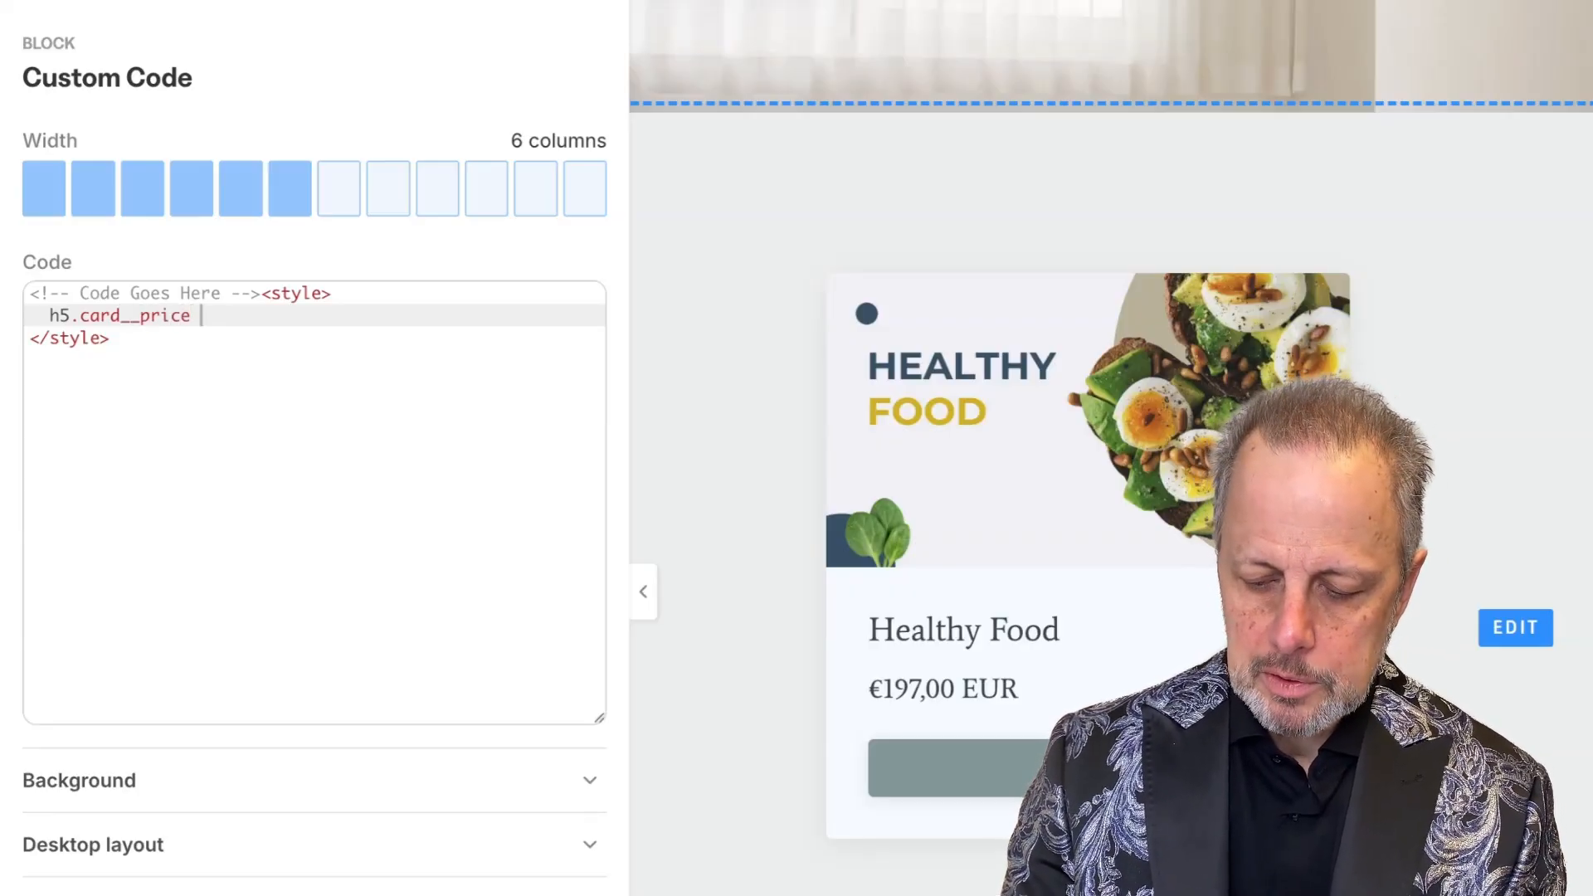
{"action": "type", "text": " {display:;"}
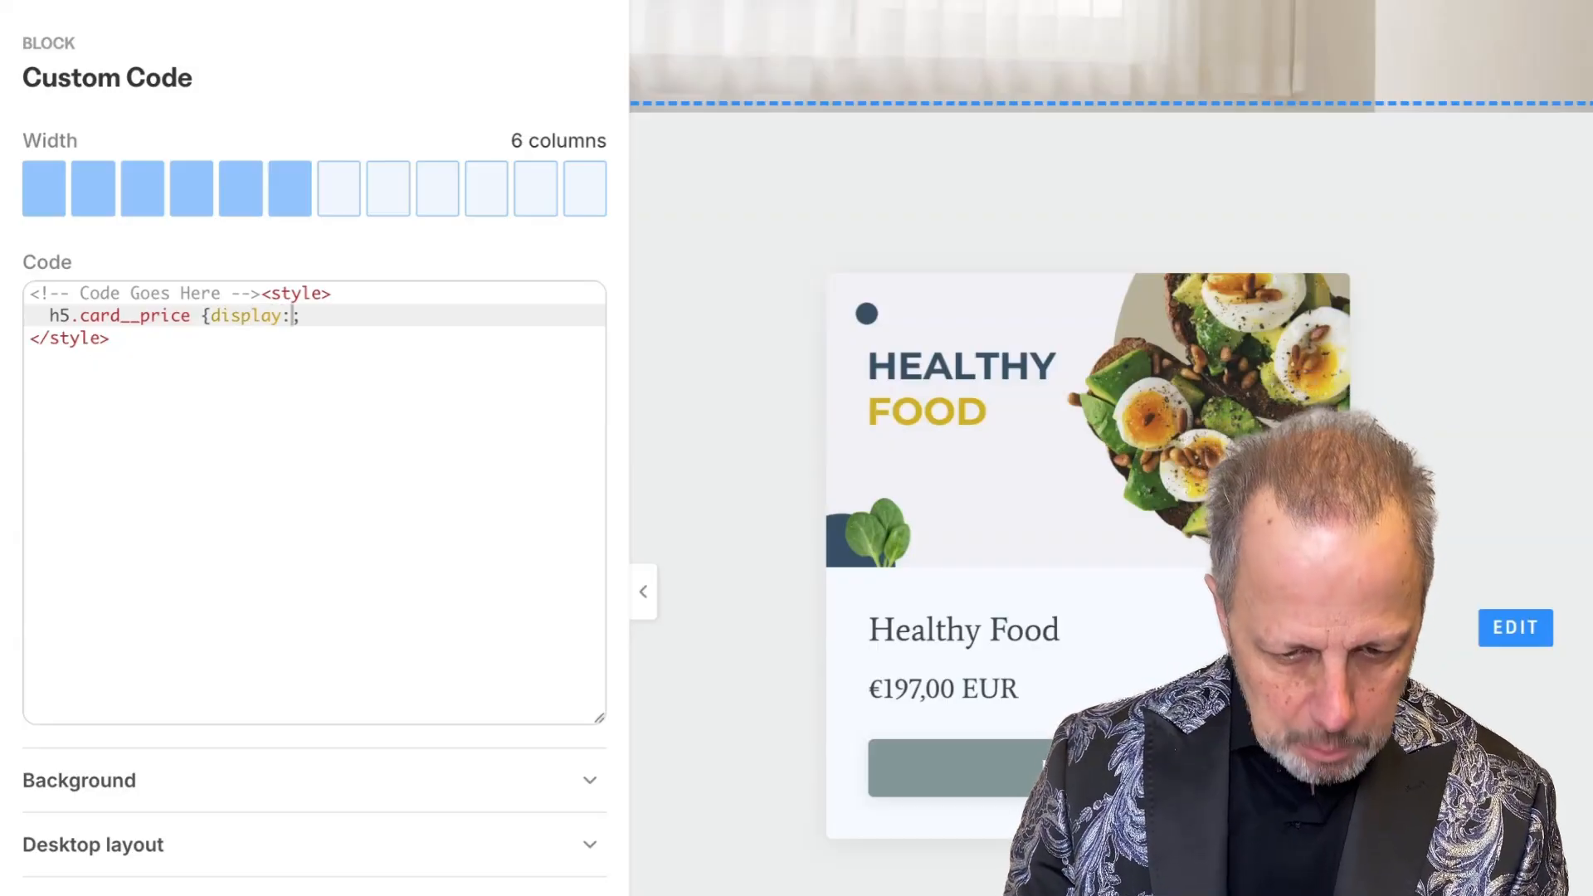
{"action": "type", "text": "none"}
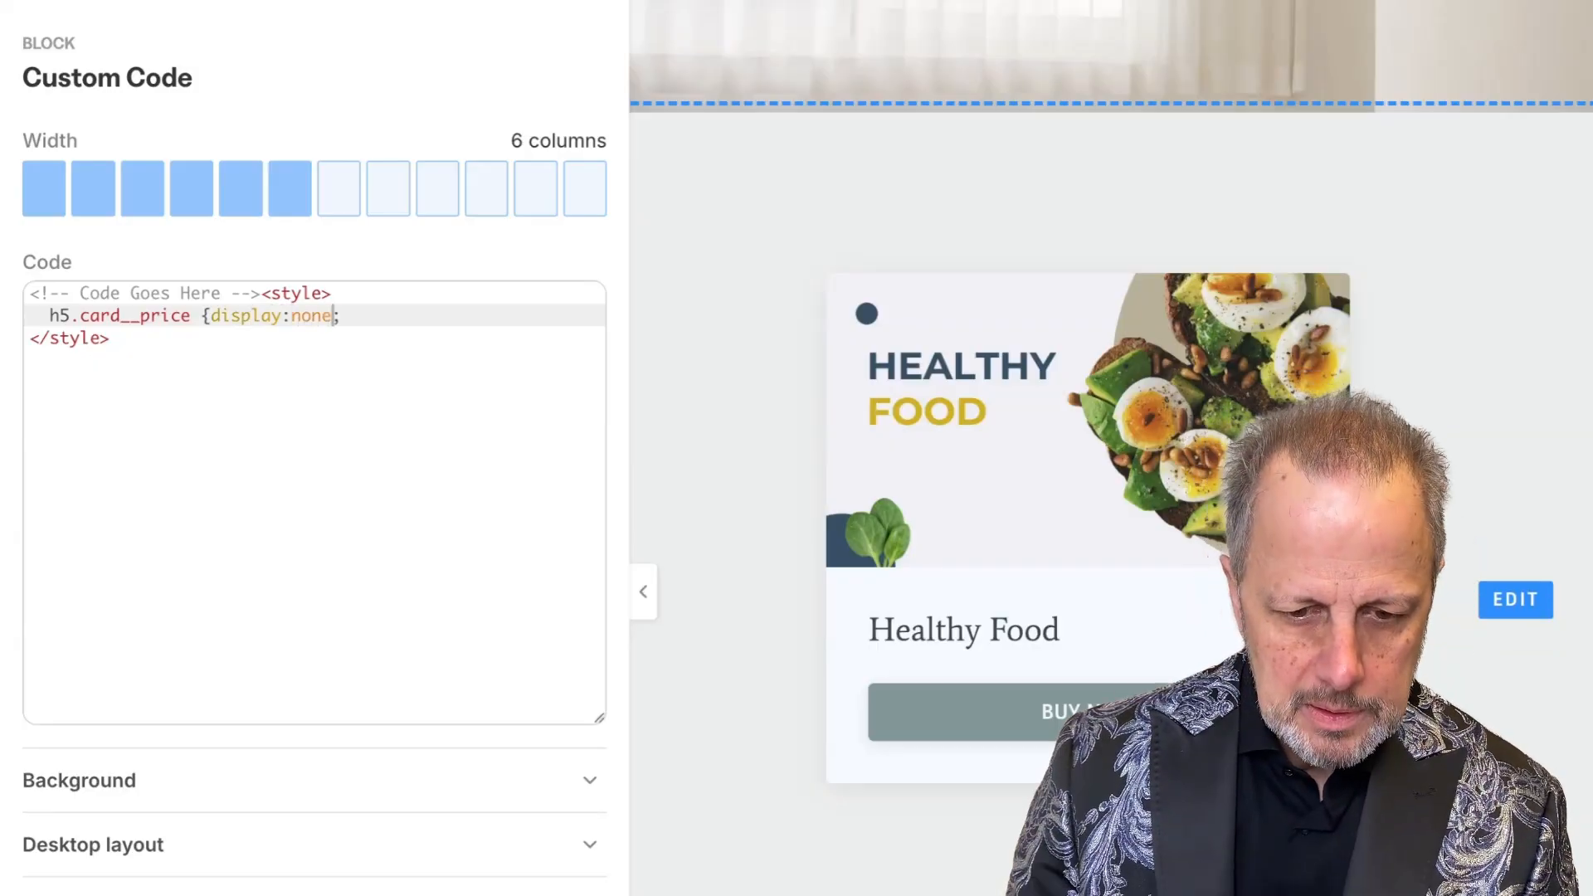
{"action": "key", "text": "Right"}
{"action": "type", "text": "}"}
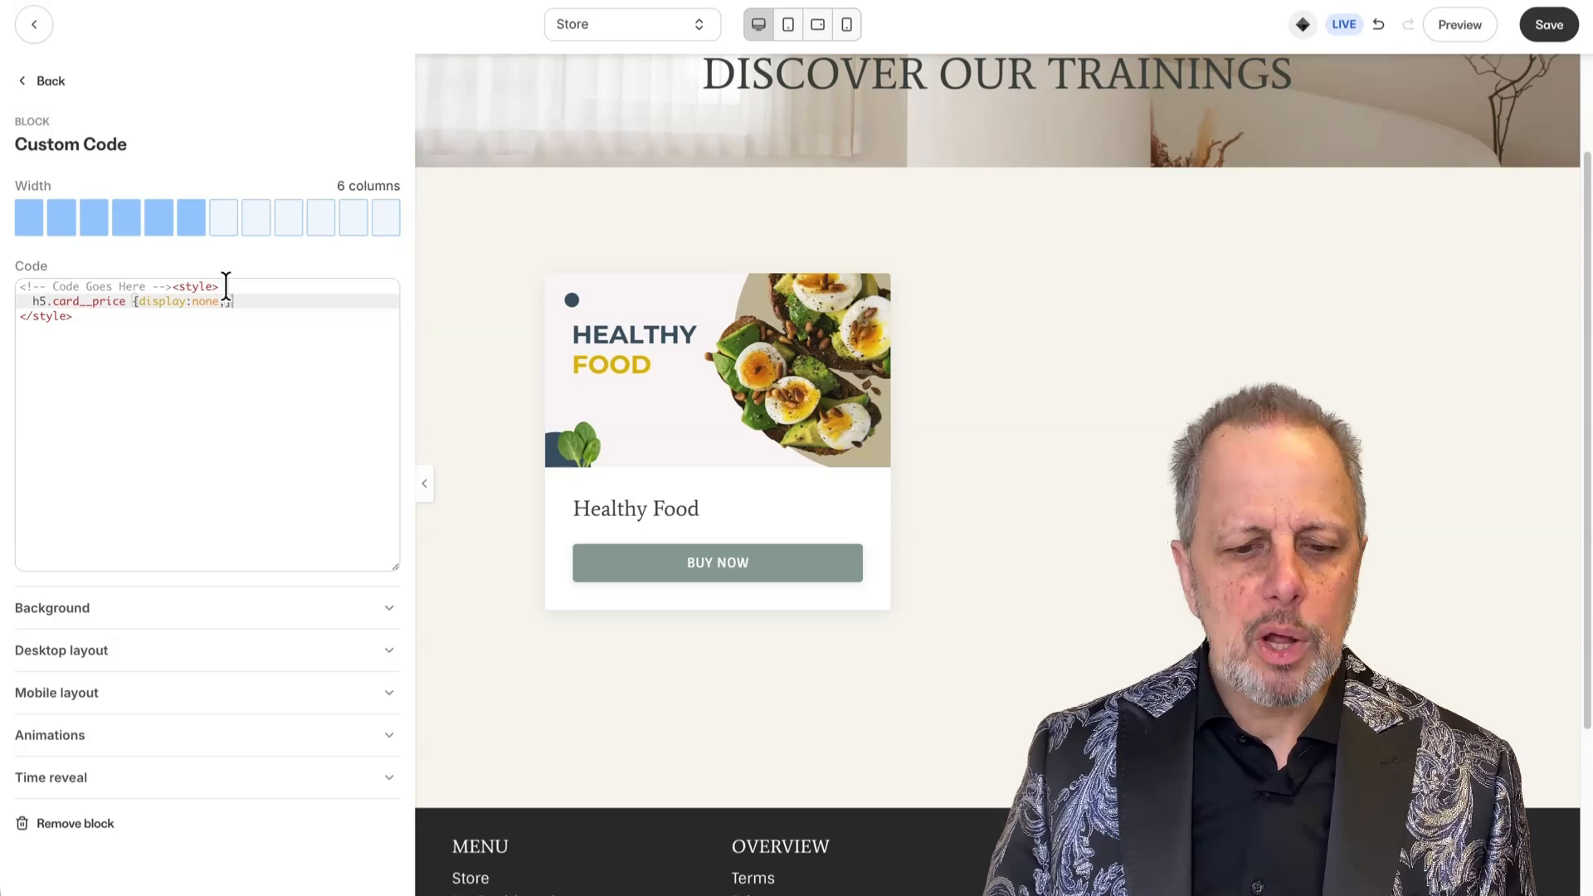
Set the Custom Code block to 12 columns wide and flush in the desktop layout, and save the page
{"action": "mouse_move", "coordinate": [1231, 277]}
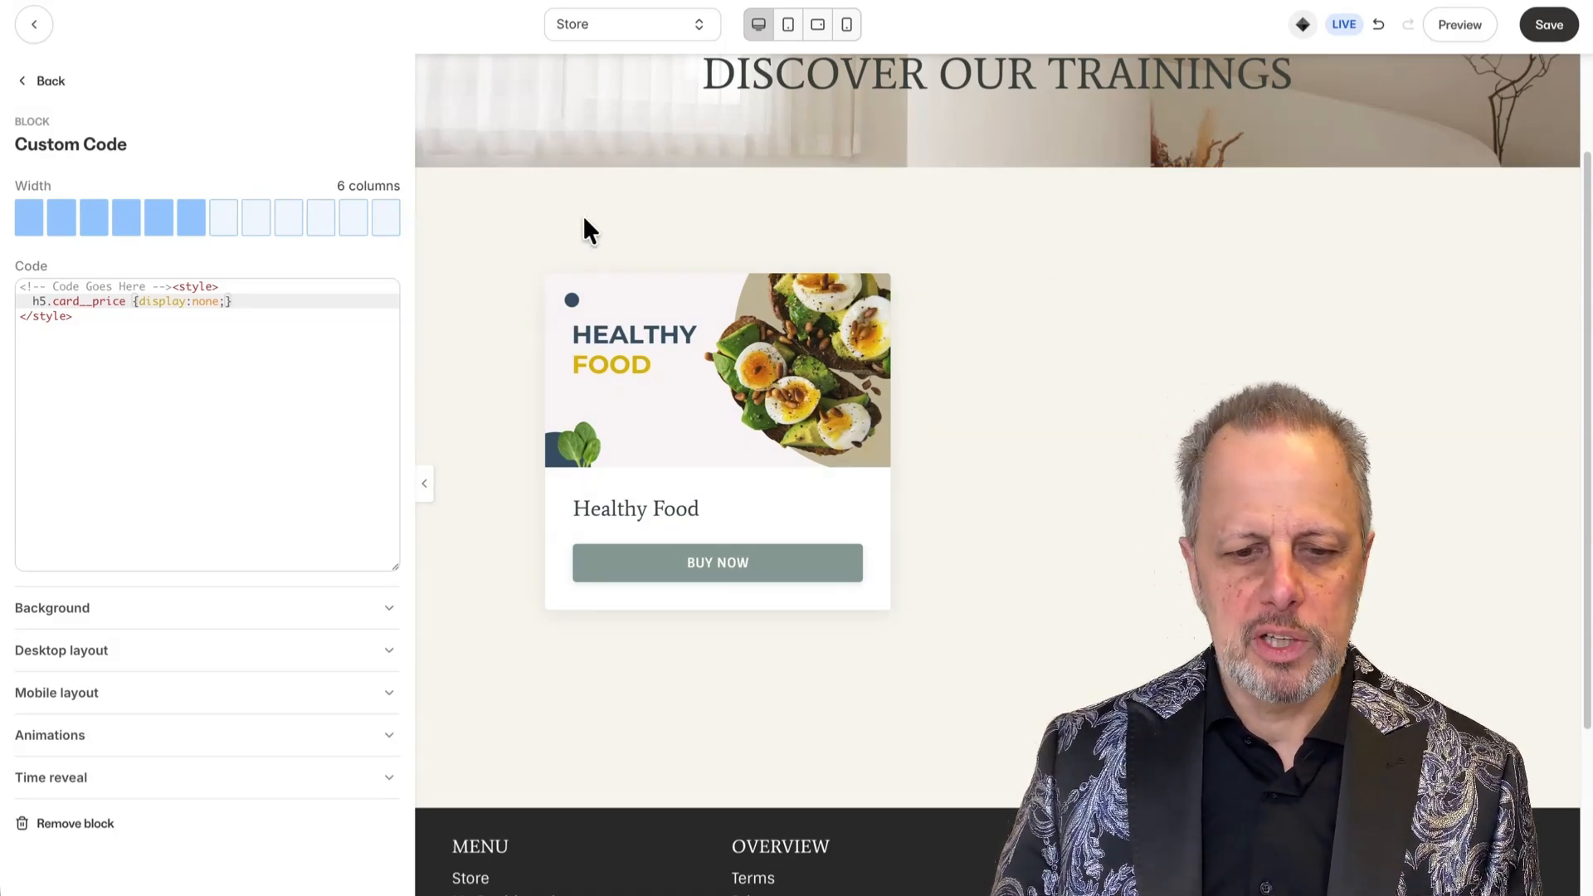
{"action": "left_click", "coordinate": [391, 230]}
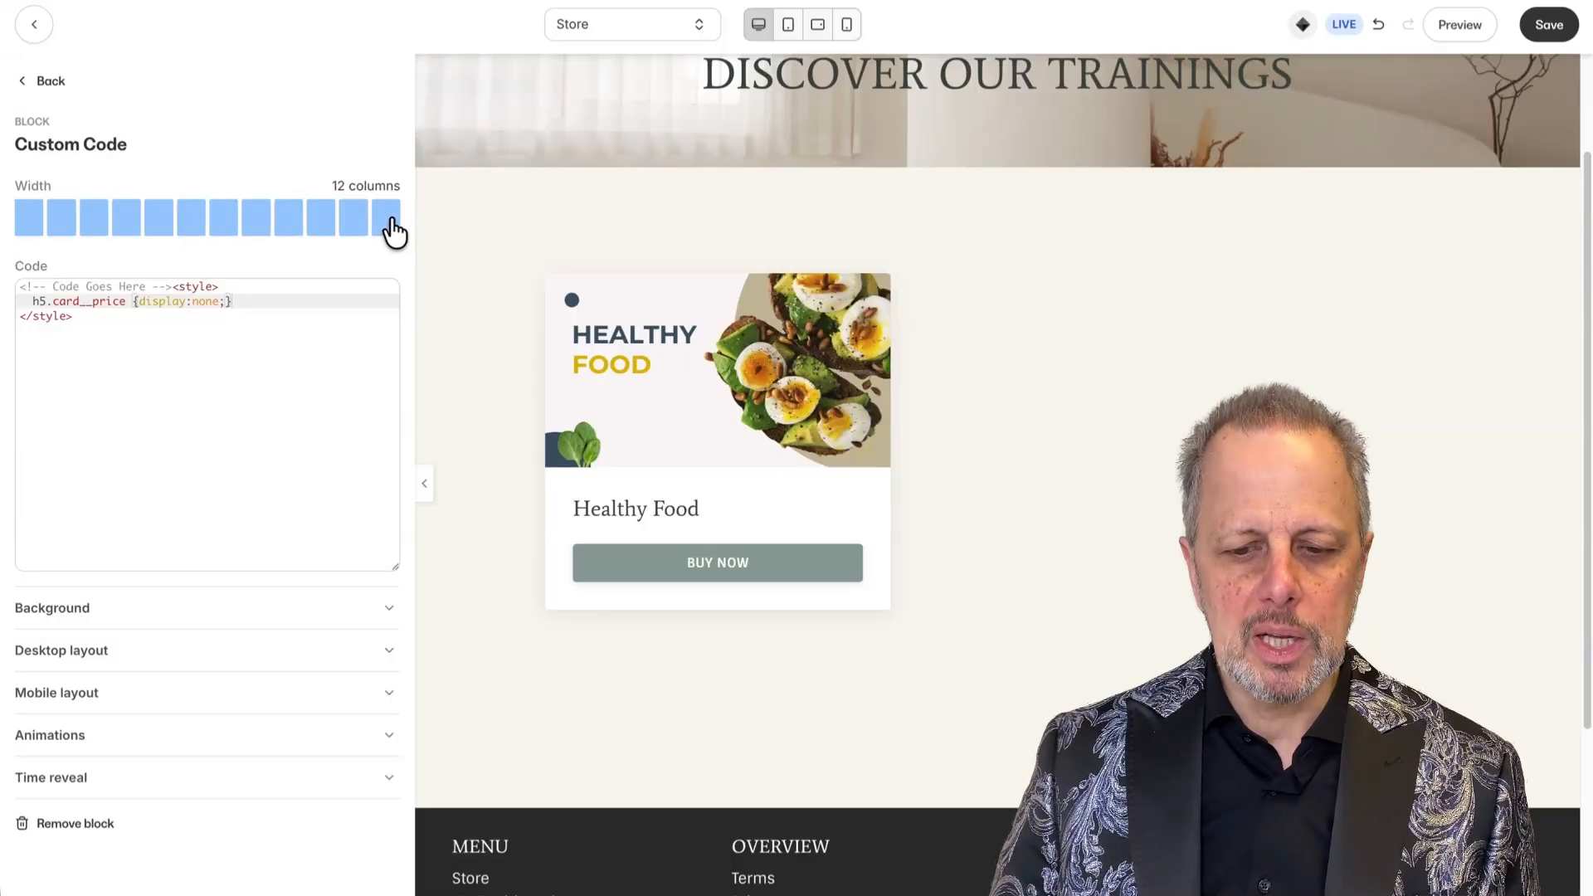
{"action": "mouse_move", "coordinate": [998, 438]}
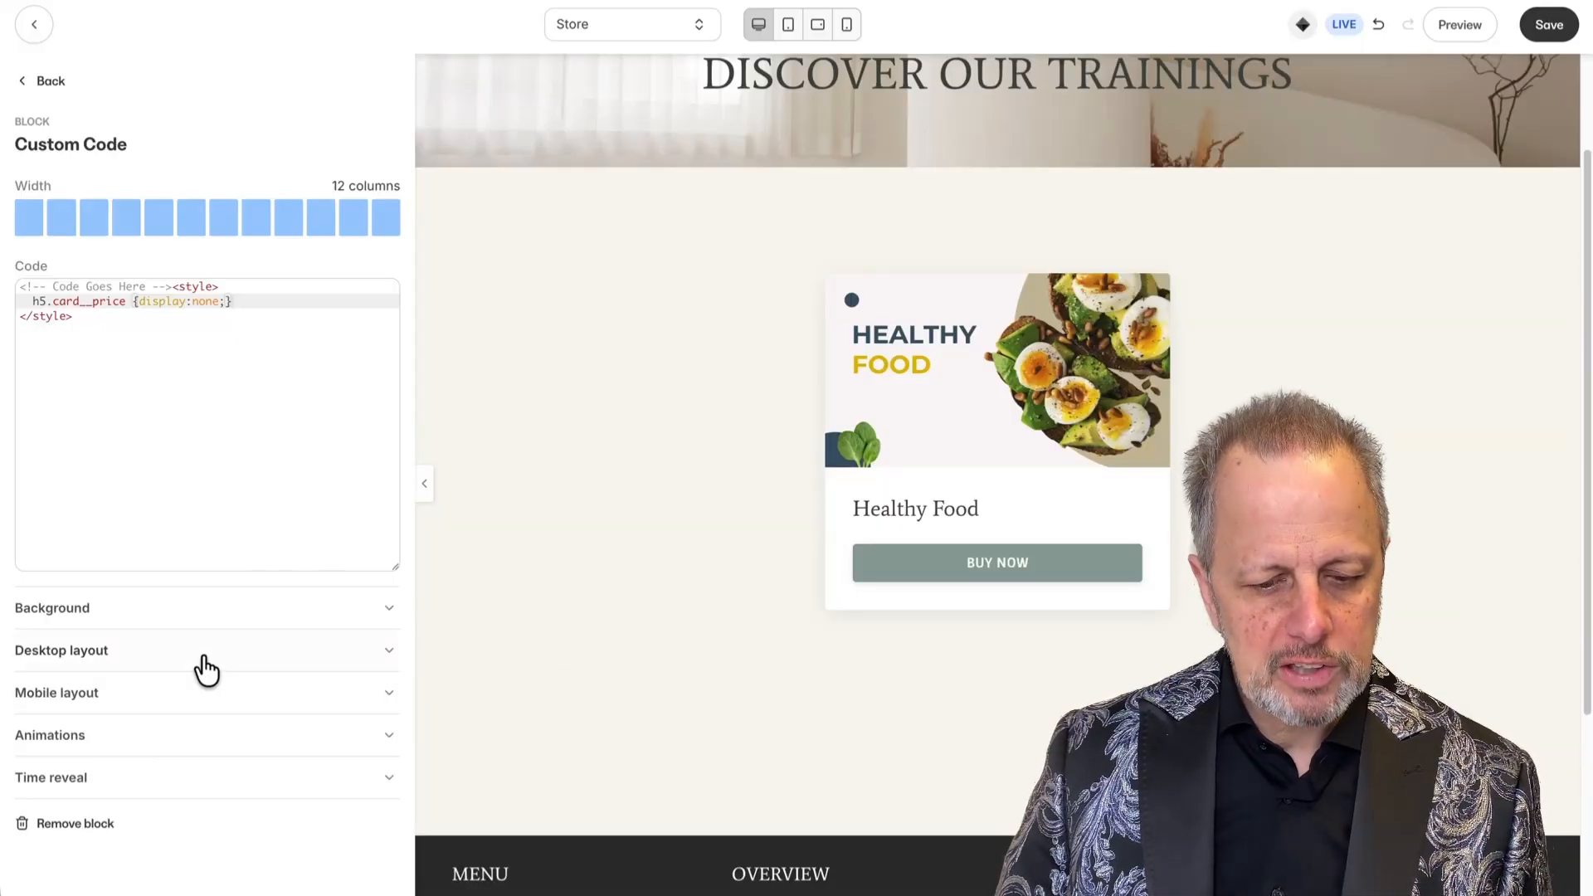
{"action": "left_click", "coordinate": [205, 664]}
{"action": "scroll", "coordinate": [205, 659], "scroll_direction": "down", "scroll_amount": 4}
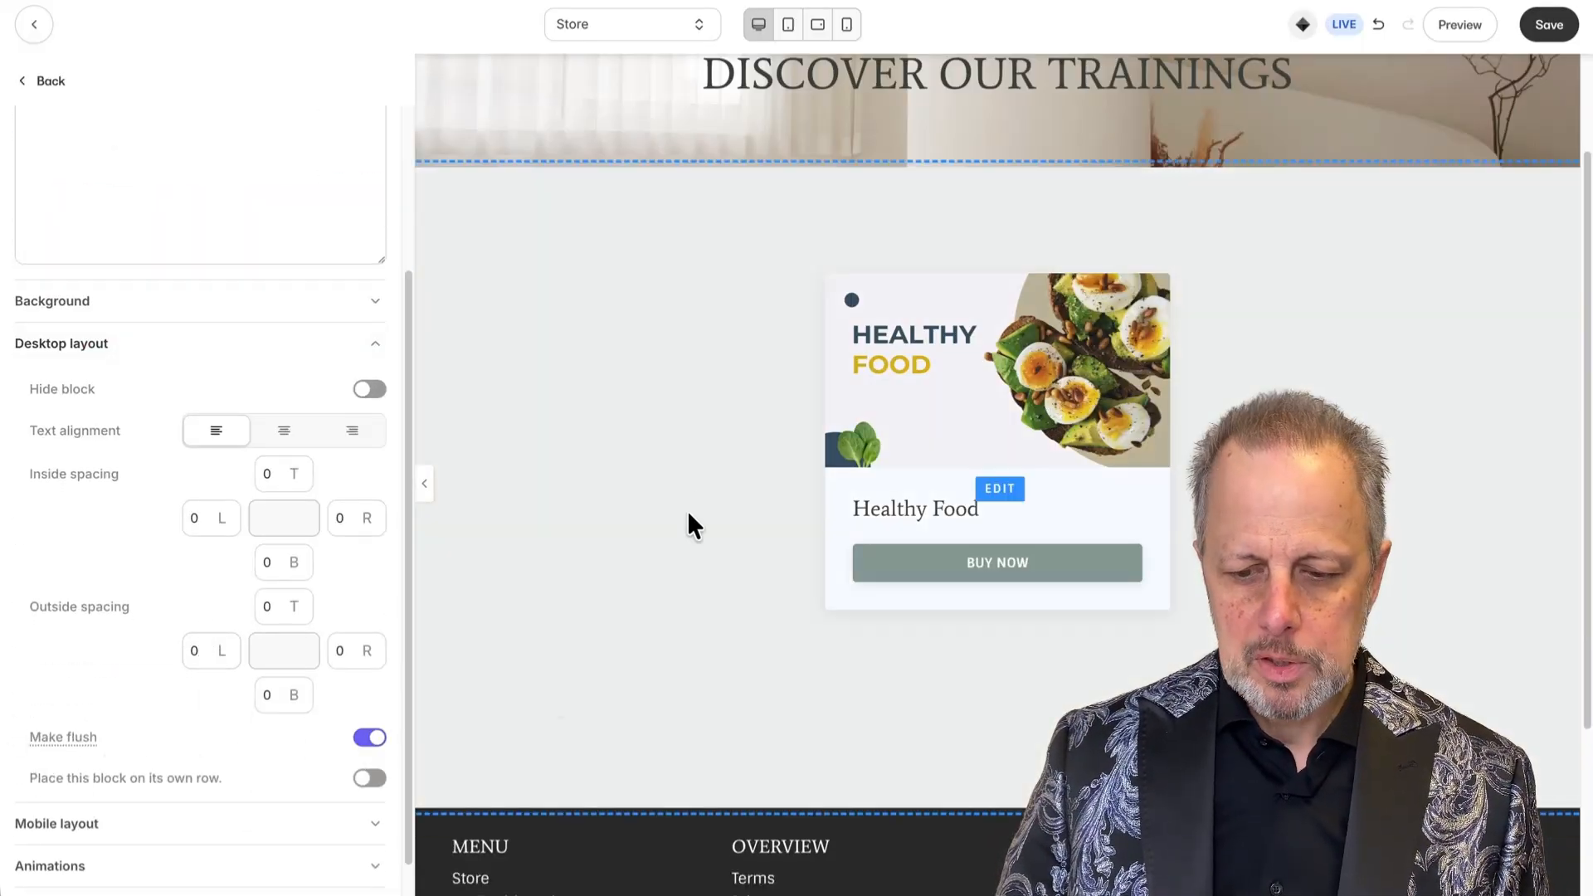
{"action": "left_click", "coordinate": [685, 531]}
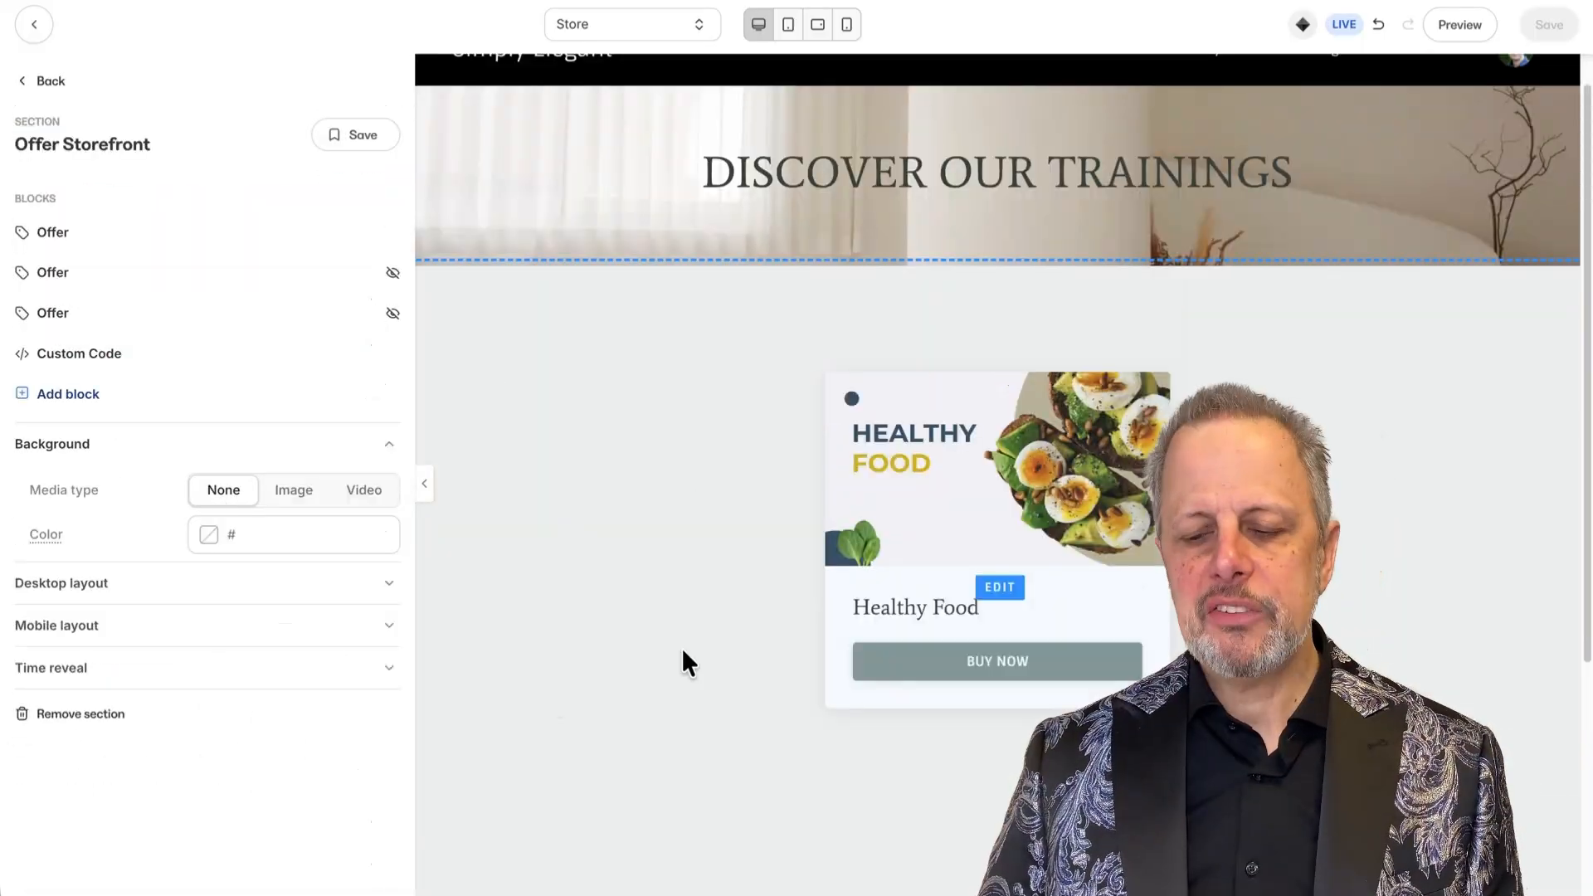
Set the Healthy Food offer's button action to Go to a Checkout Page, choose the Healthy Food offer, and save the page
{"action": "left_click", "coordinate": [889, 676]}
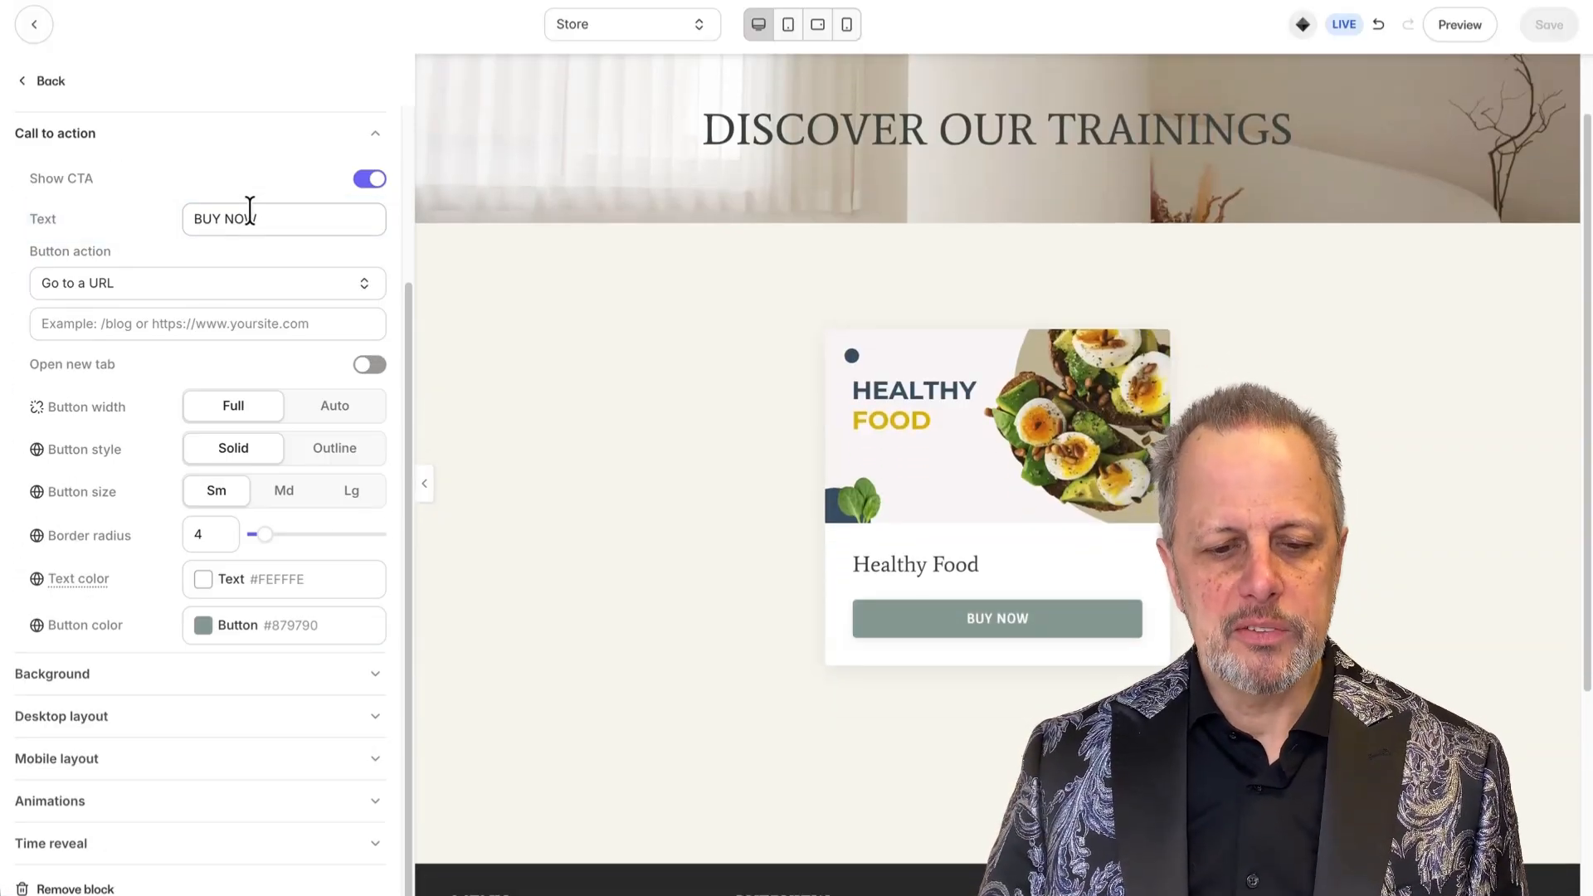
{"action": "left_click", "coordinate": [295, 219]}
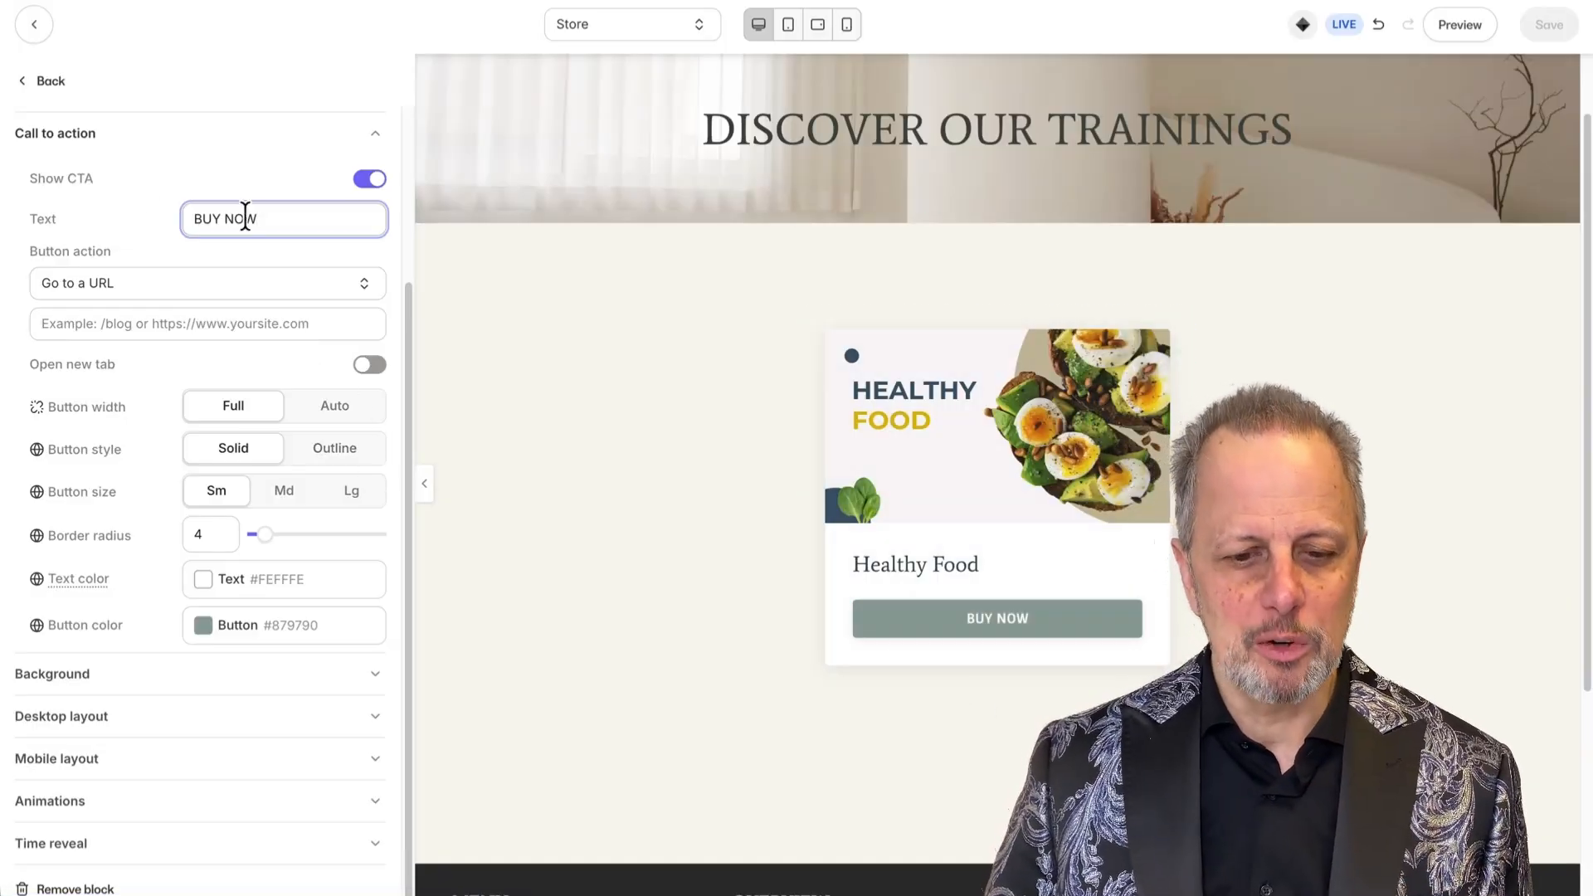
{"action": "left_click_drag", "start_coordinate": [56, 259], "coordinate": [114, 263]}
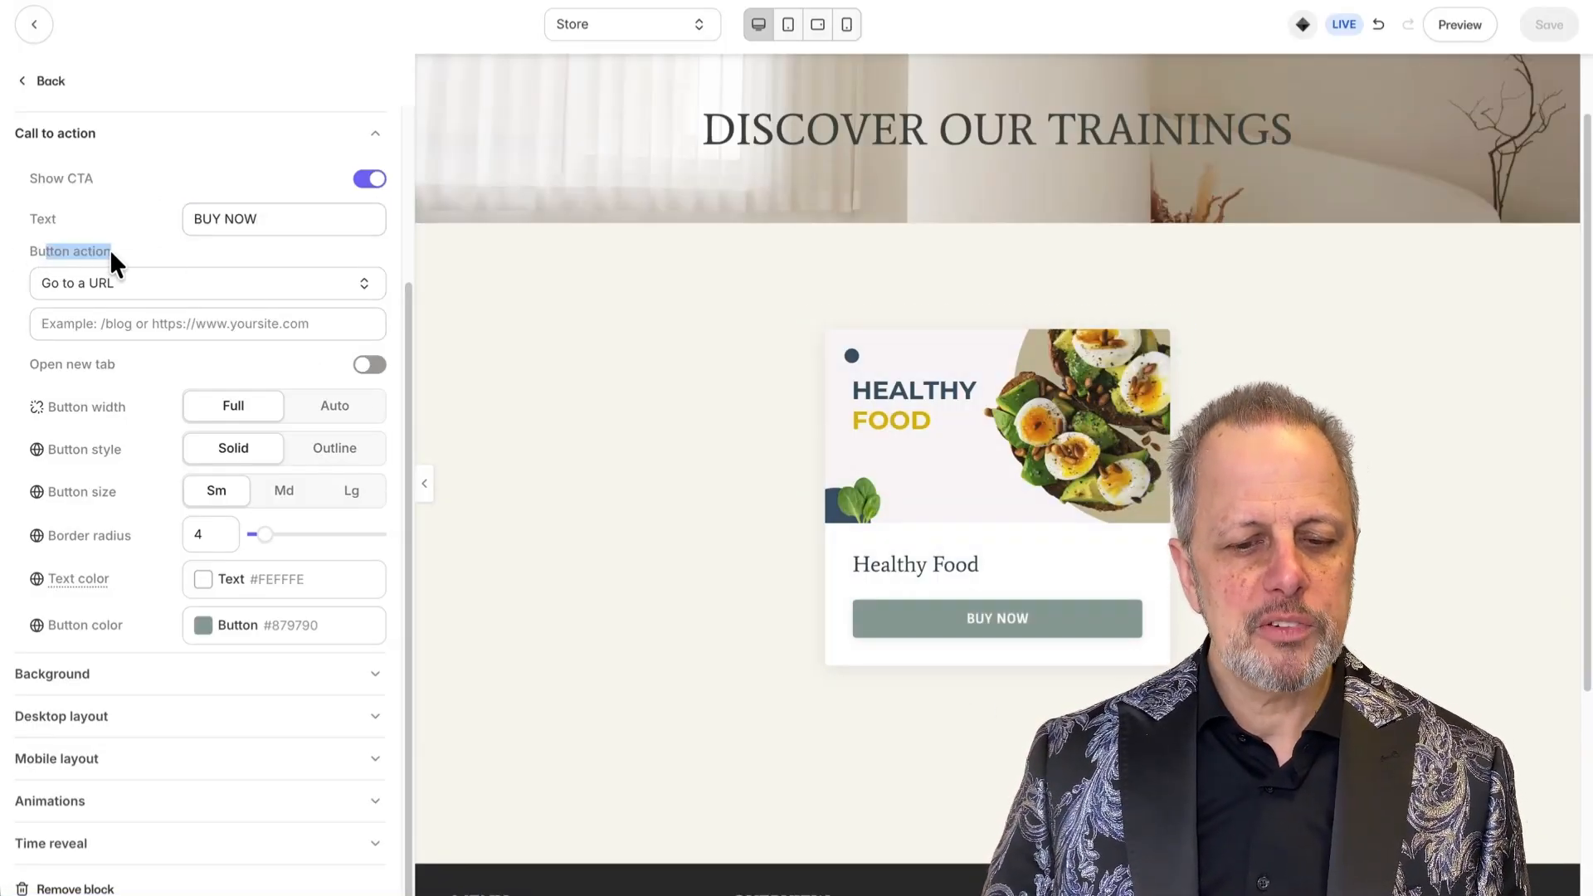
{"action": "left_click", "coordinate": [274, 290]}
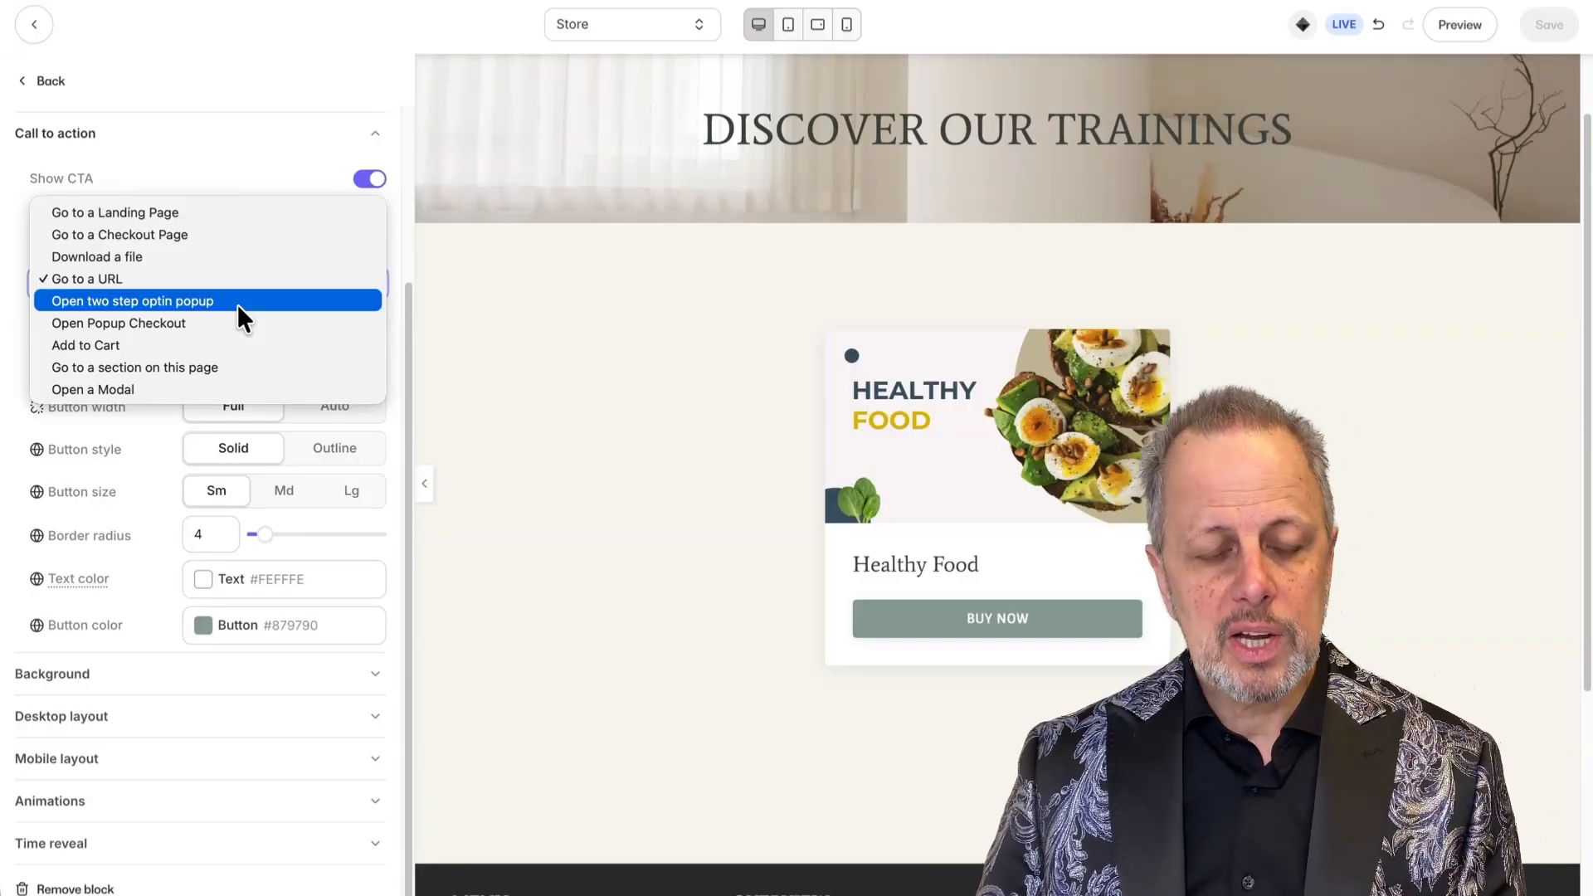
{"action": "left_click", "coordinate": [176, 238]}
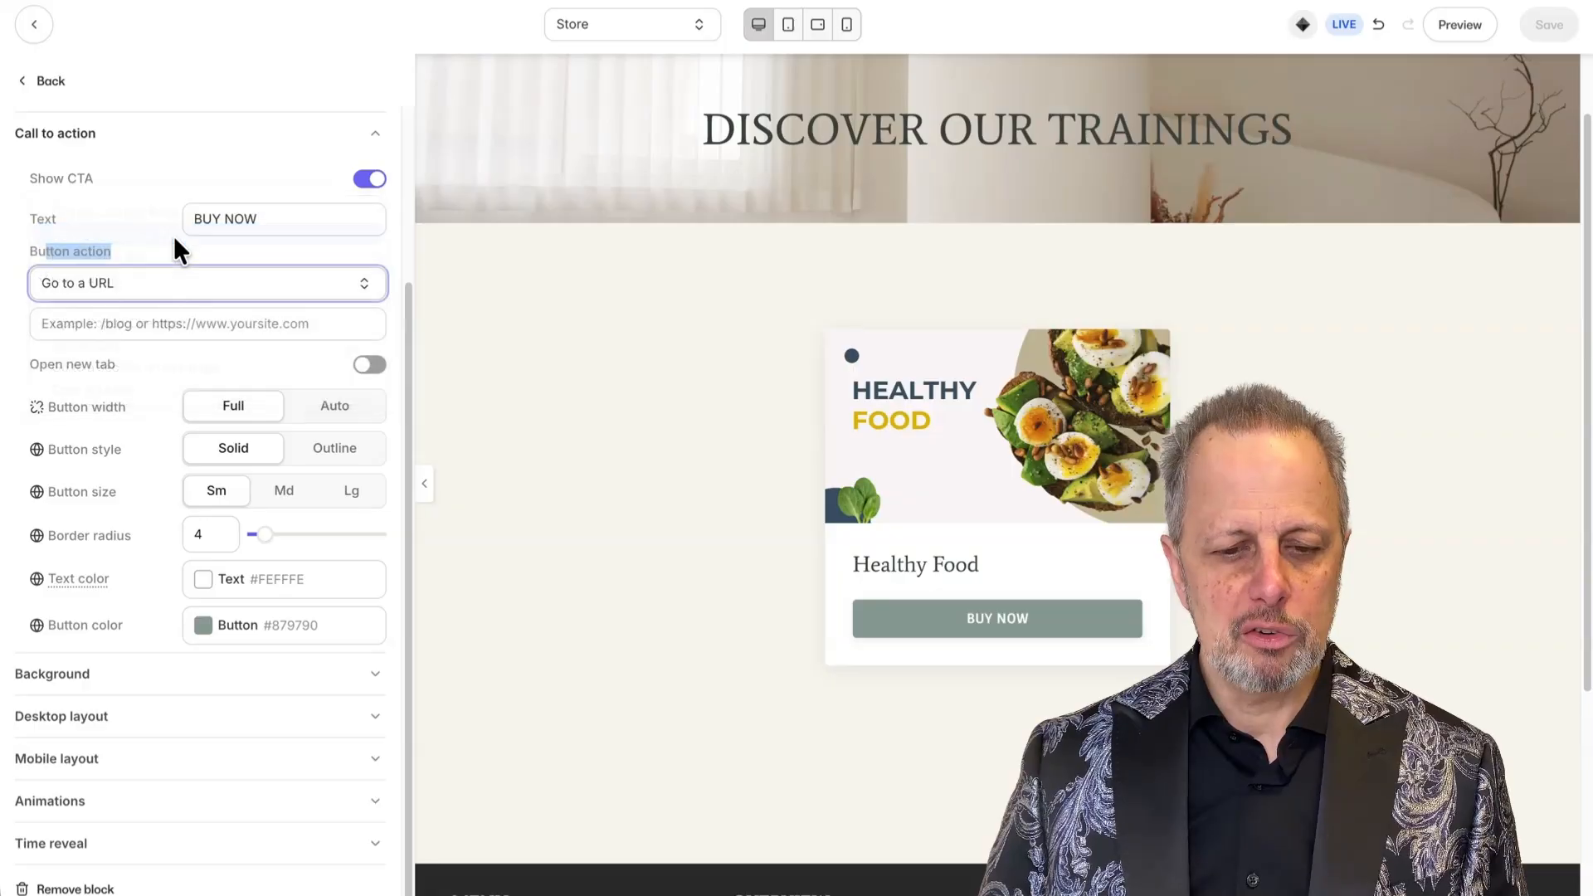
{"action": "left_click", "coordinate": [199, 330]}
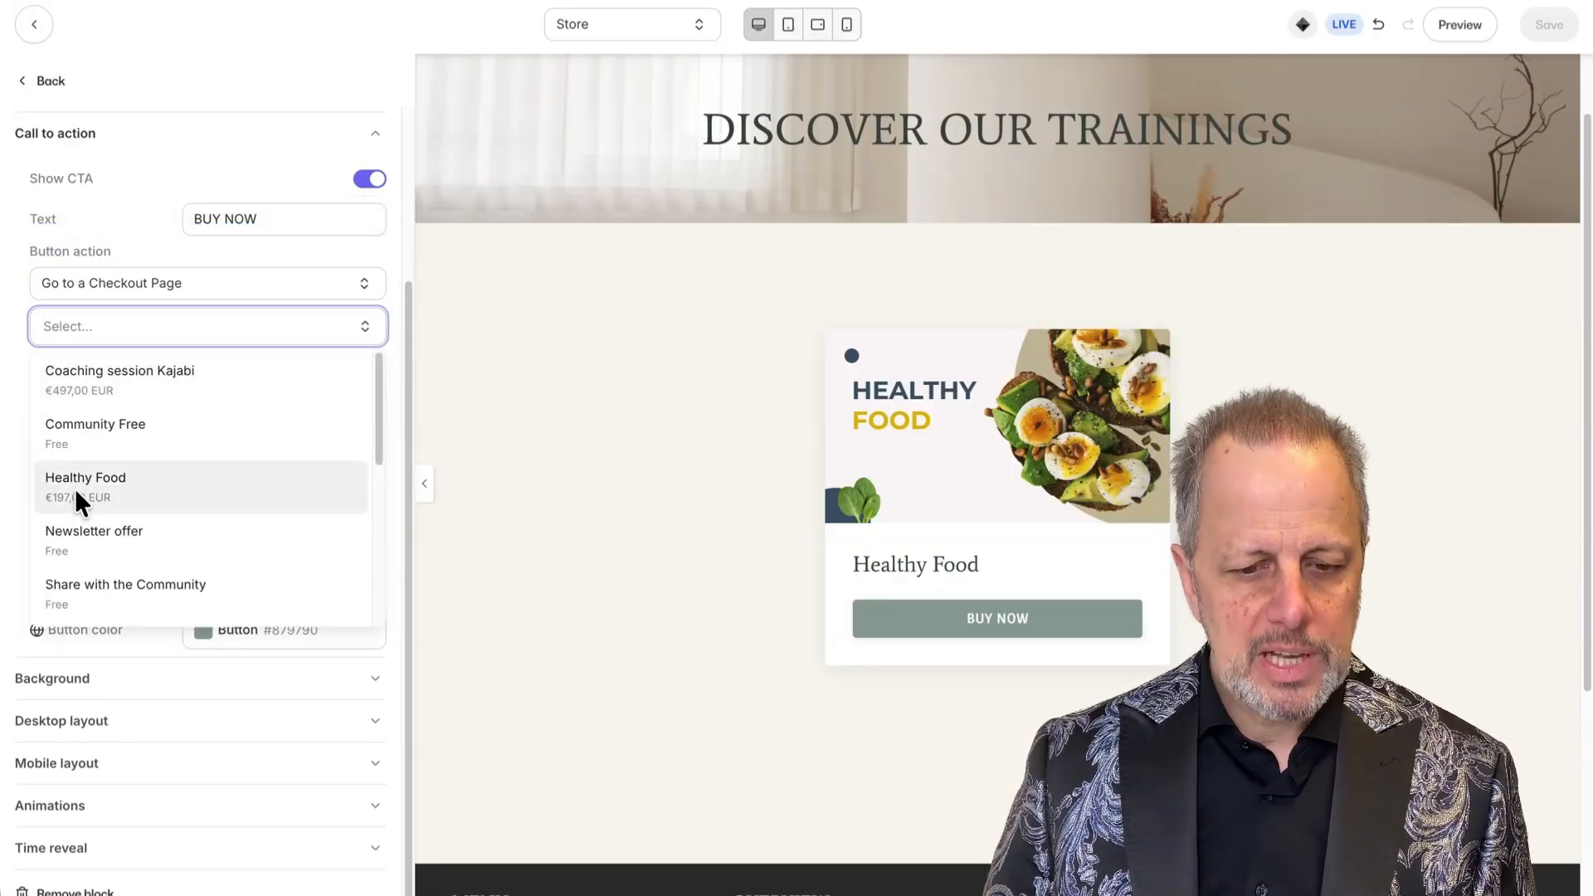
{"action": "left_click", "coordinate": [78, 499]}
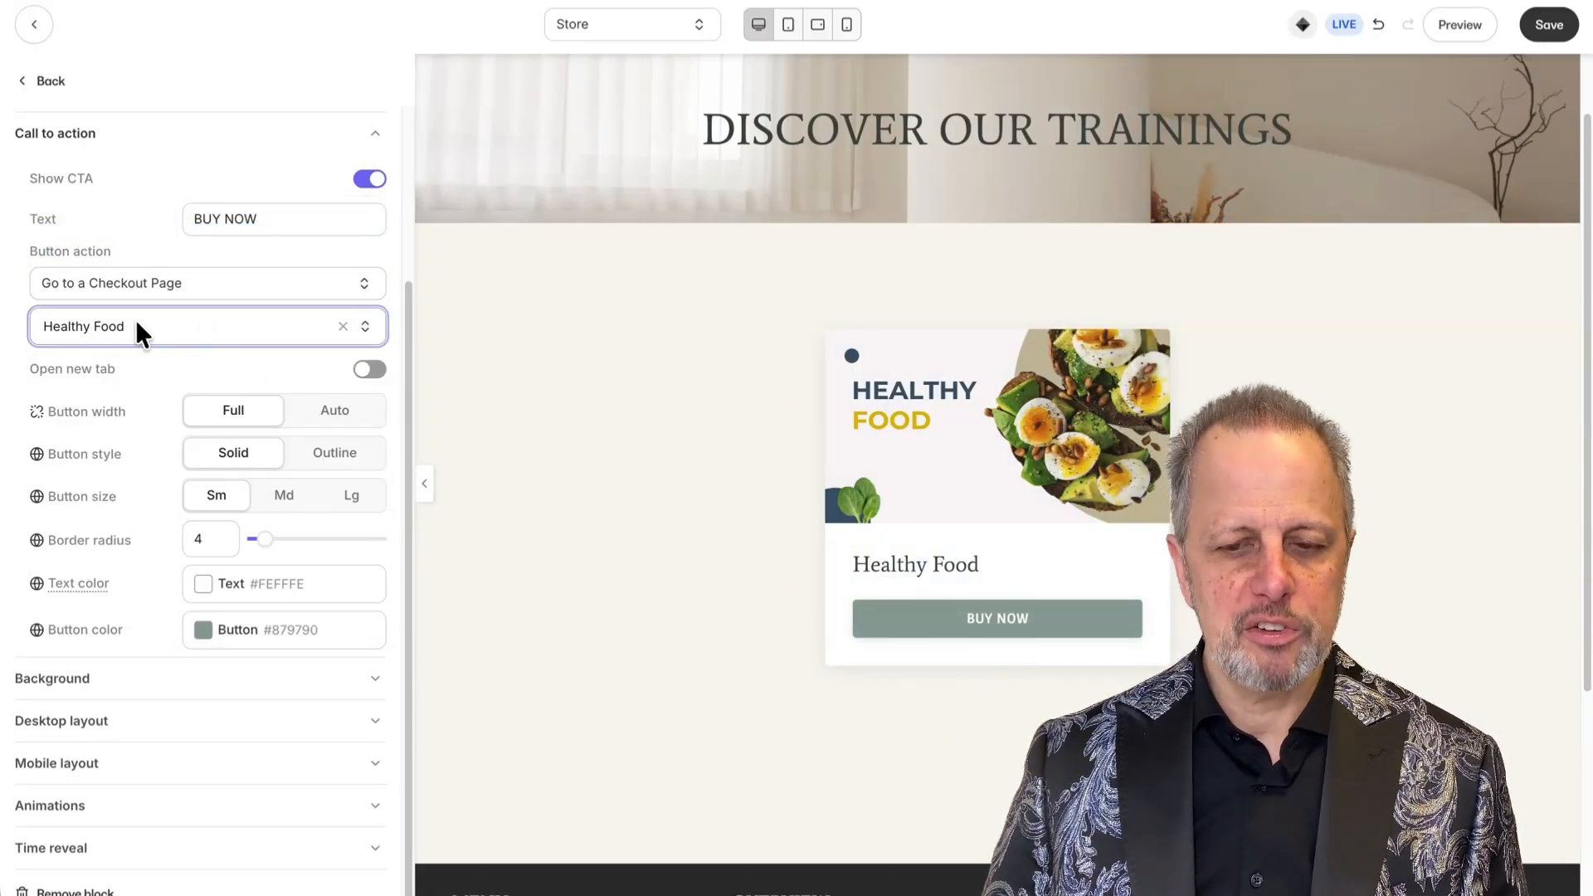
{"action": "left_click", "coordinate": [1551, 27]}
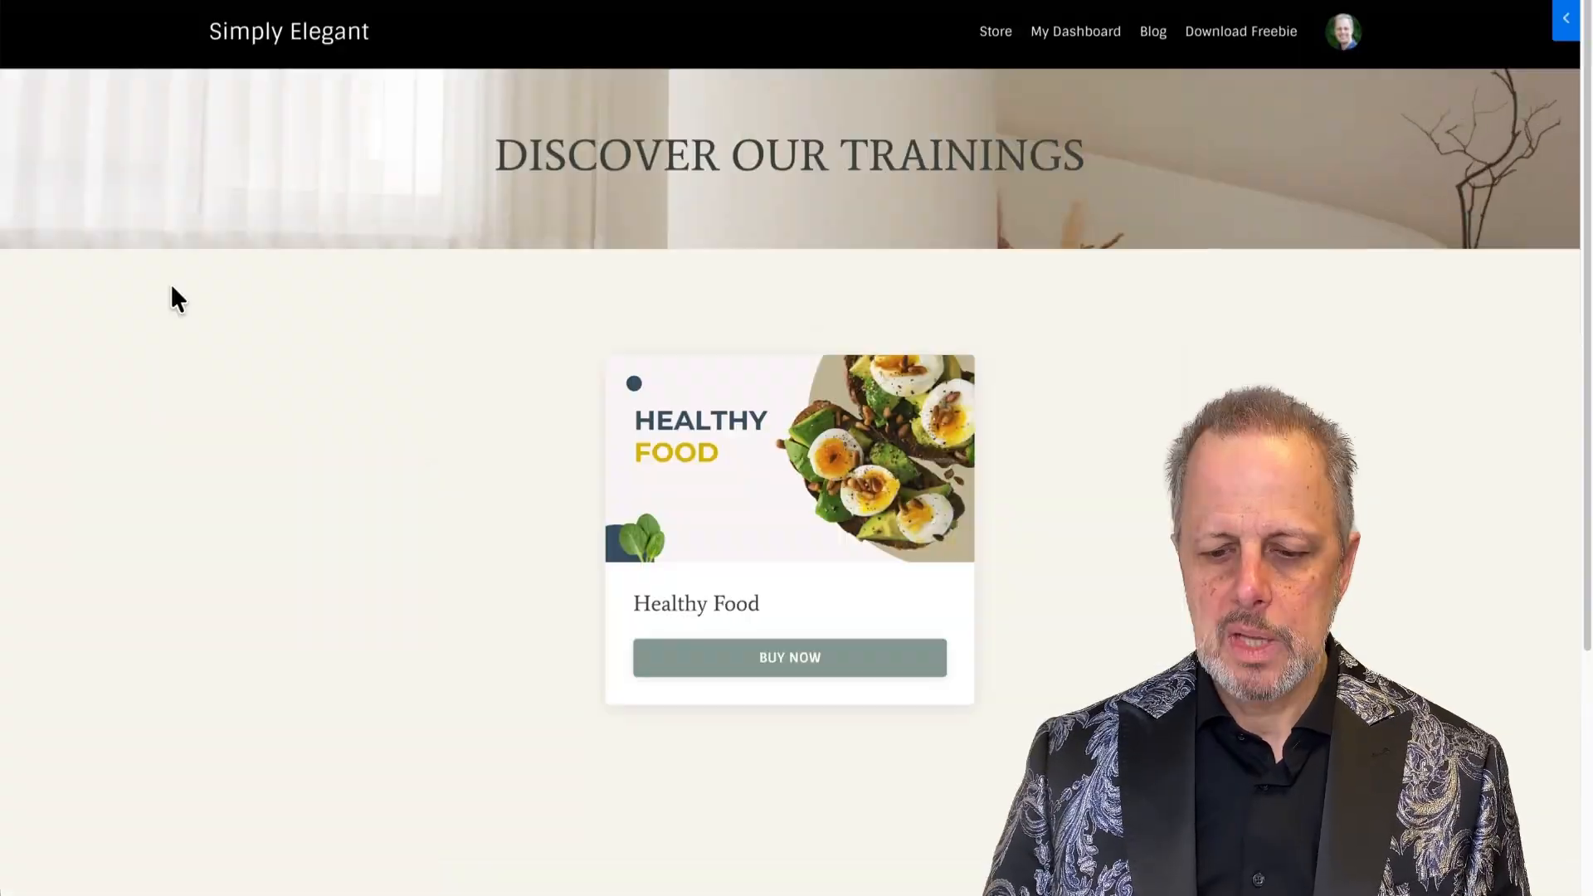
Test the BUY NOW button on the store page preview and review the button action choices in the editor
{"action": "left_click", "coordinate": [834, 668]}
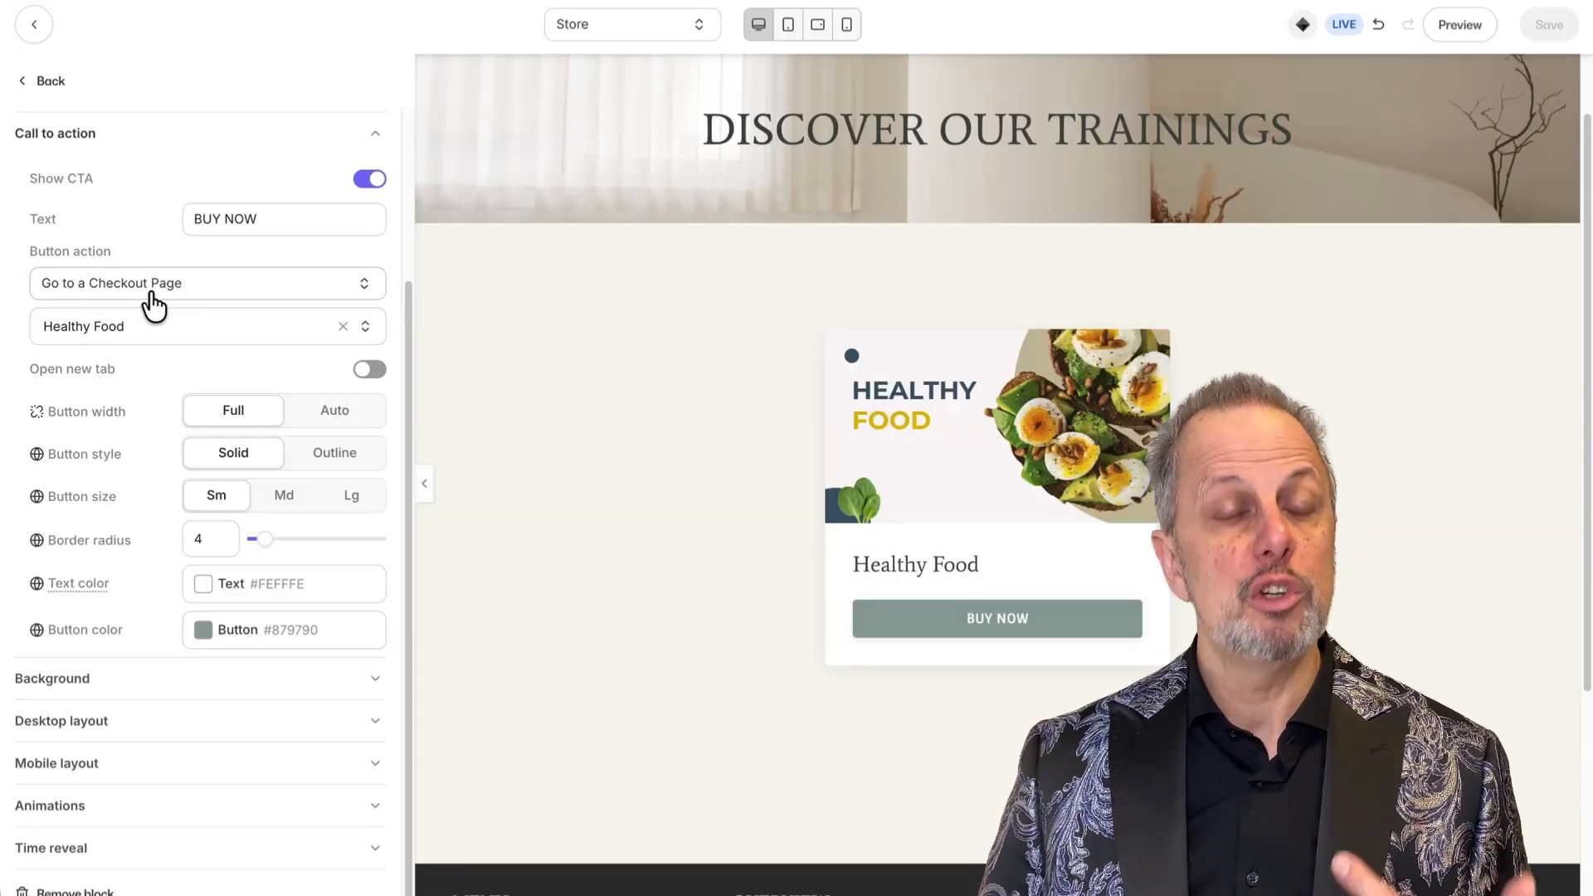
{"action": "left_click", "coordinate": [153, 286]}
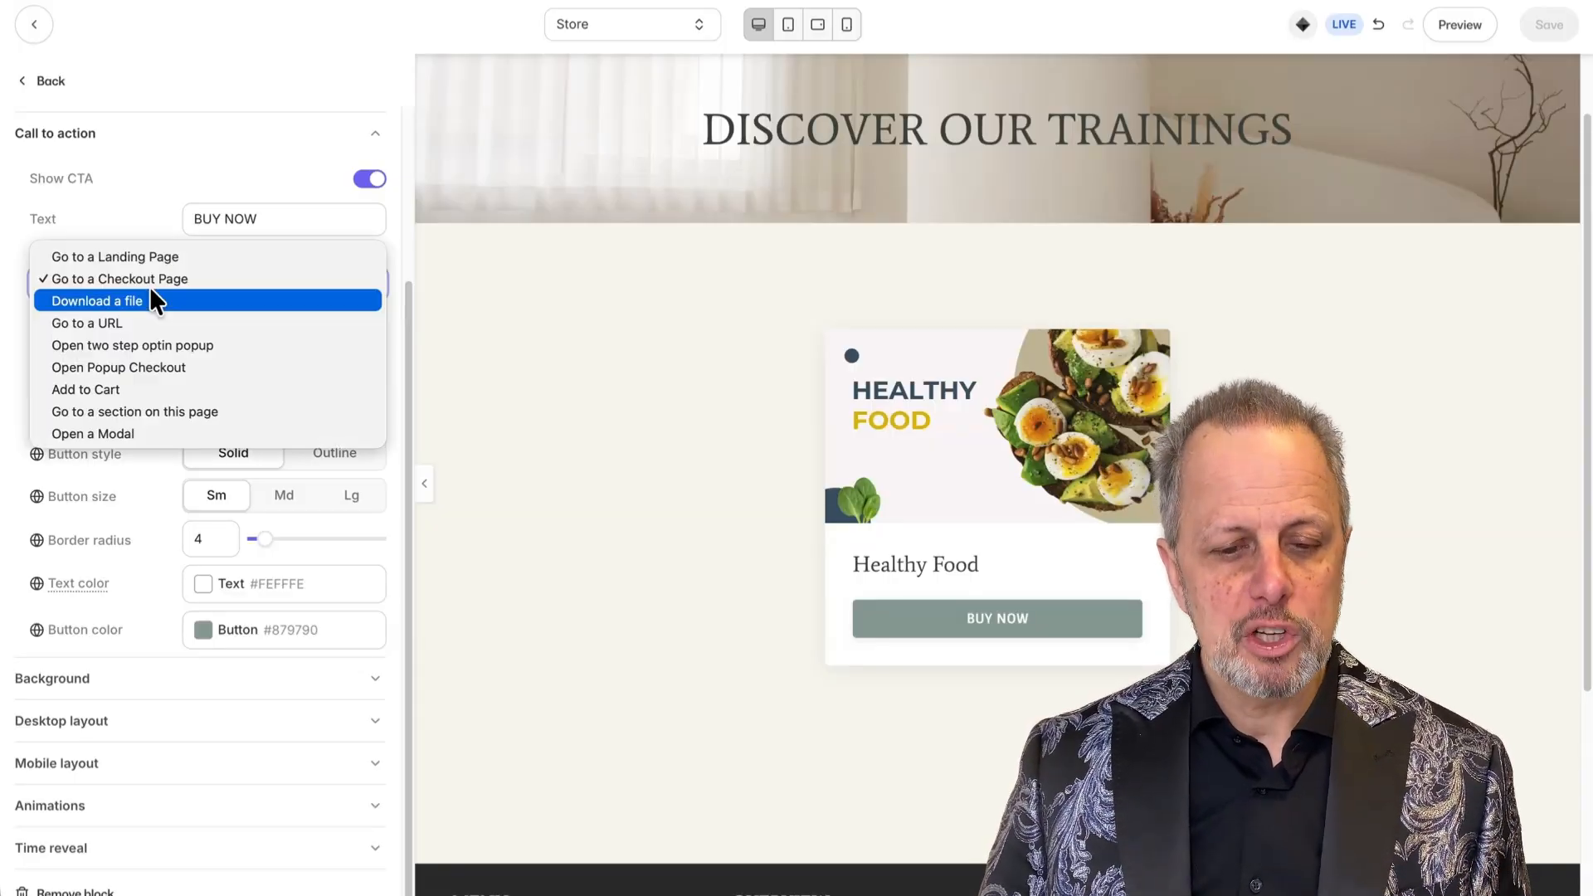
{"action": "left_click", "coordinate": [143, 328]}
{"action": "left_click", "coordinate": [129, 322]}
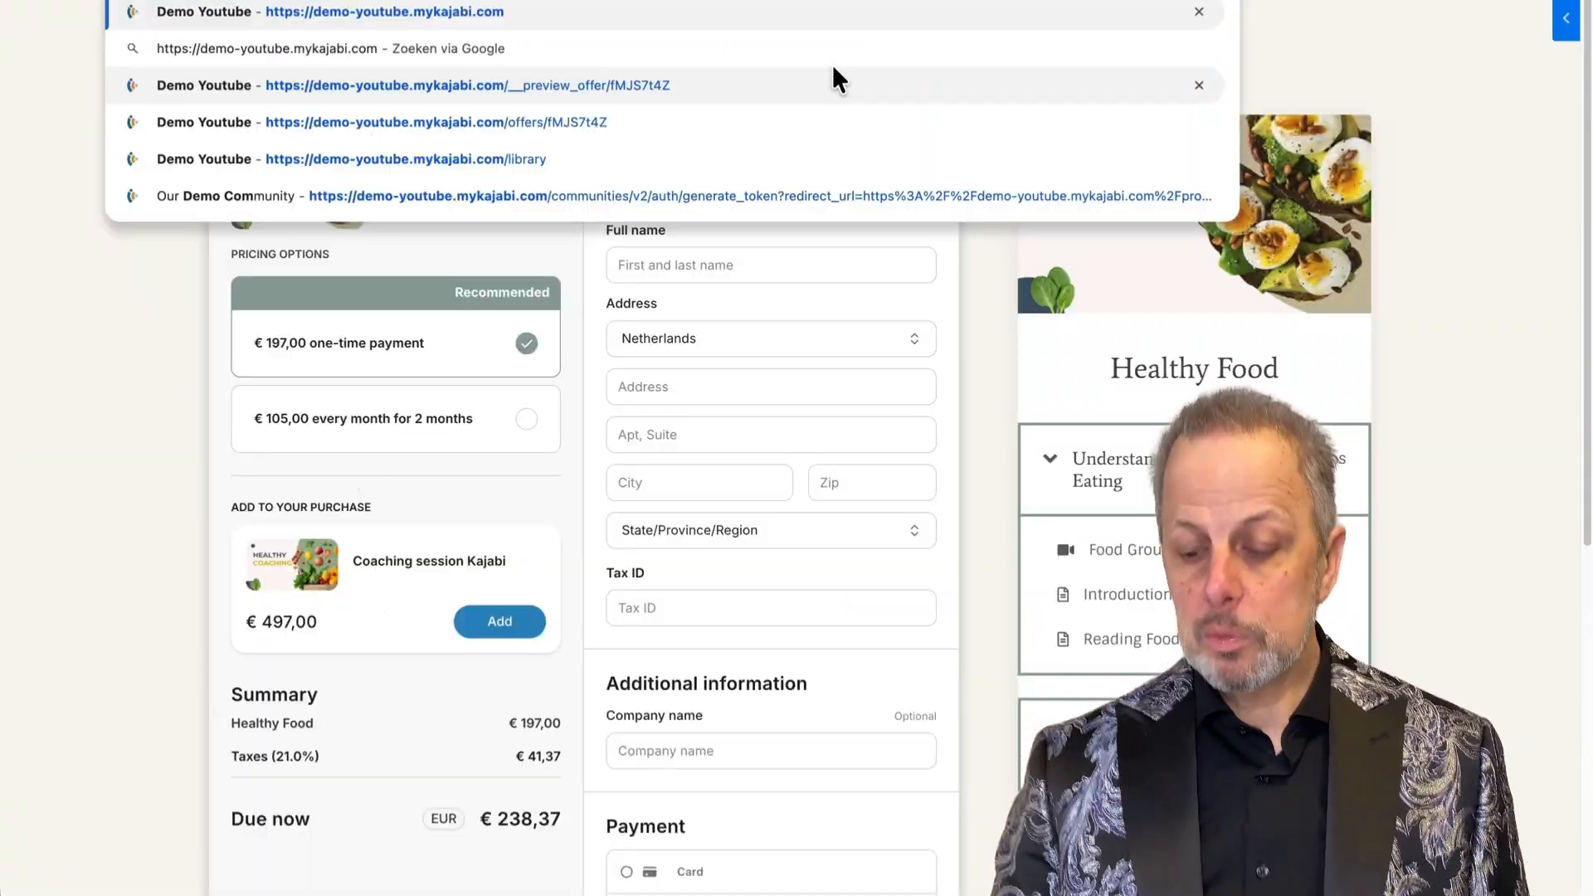
Open demo-youtube.mykajabi.com to check which page the site uses as its homepage
{"action": "key", "text": "Escape"}
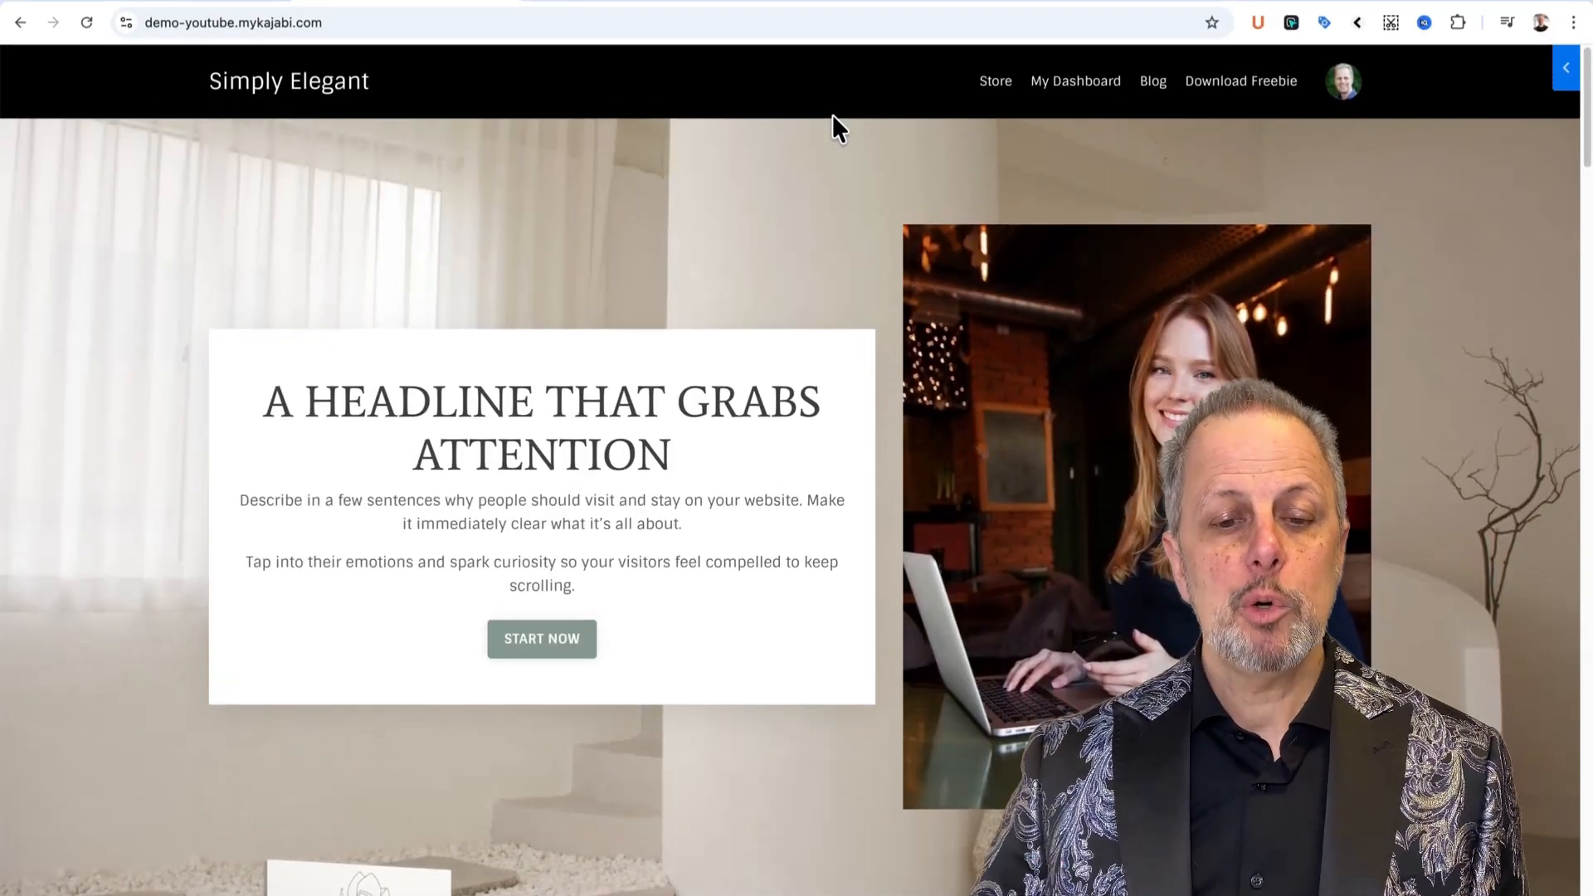
{"action": "left_click", "coordinate": [366, 25]}
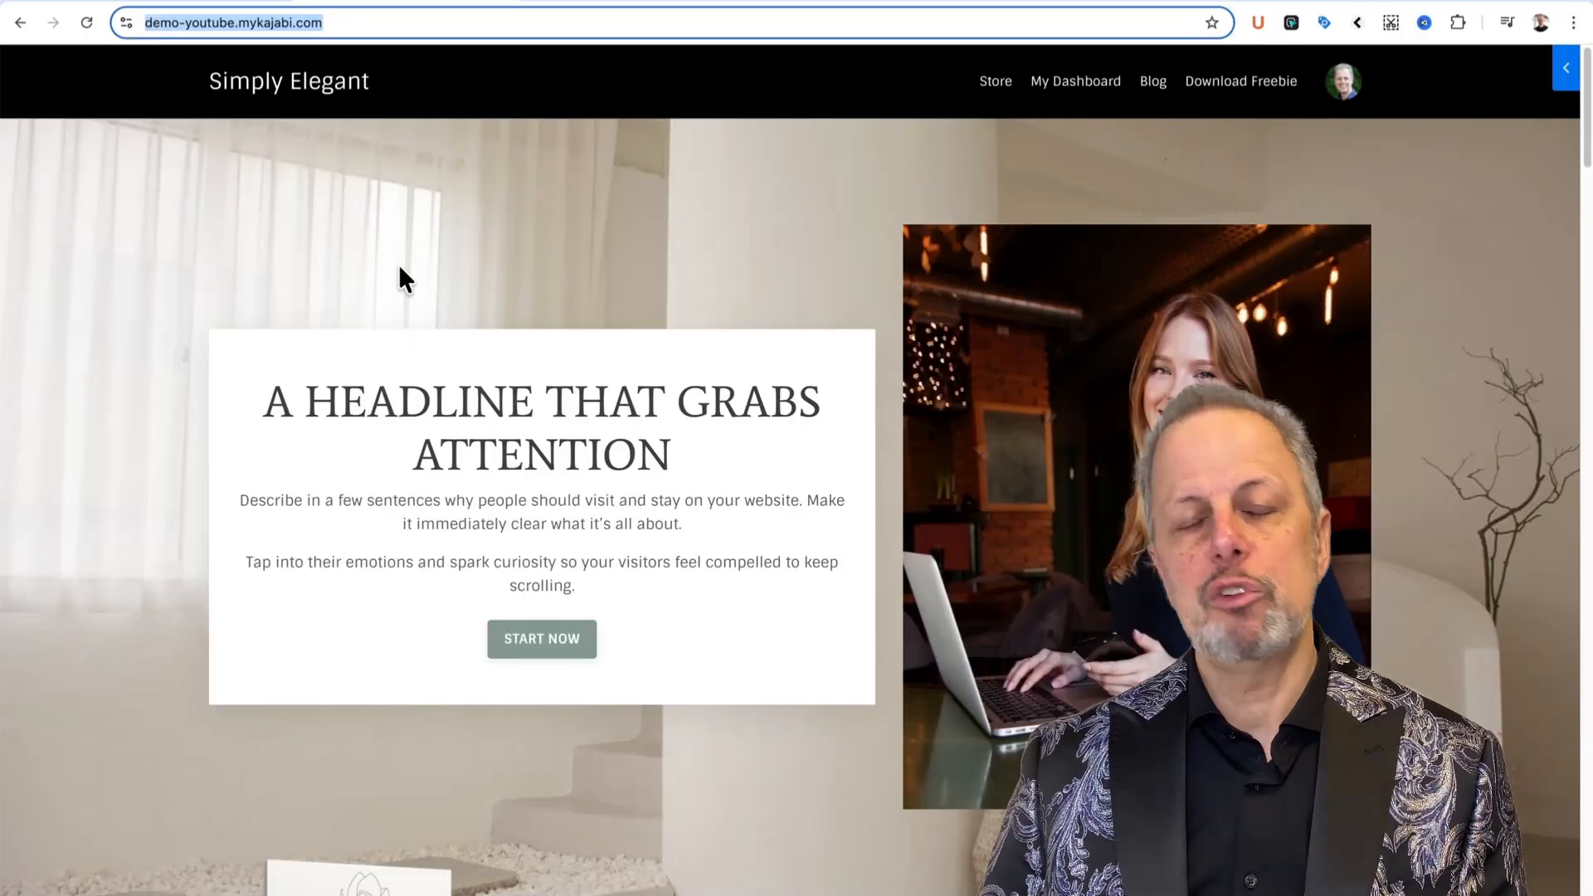
Leave the page editor and open the Site Details settings of the website
{"action": "left_click", "coordinate": [208, 3]}
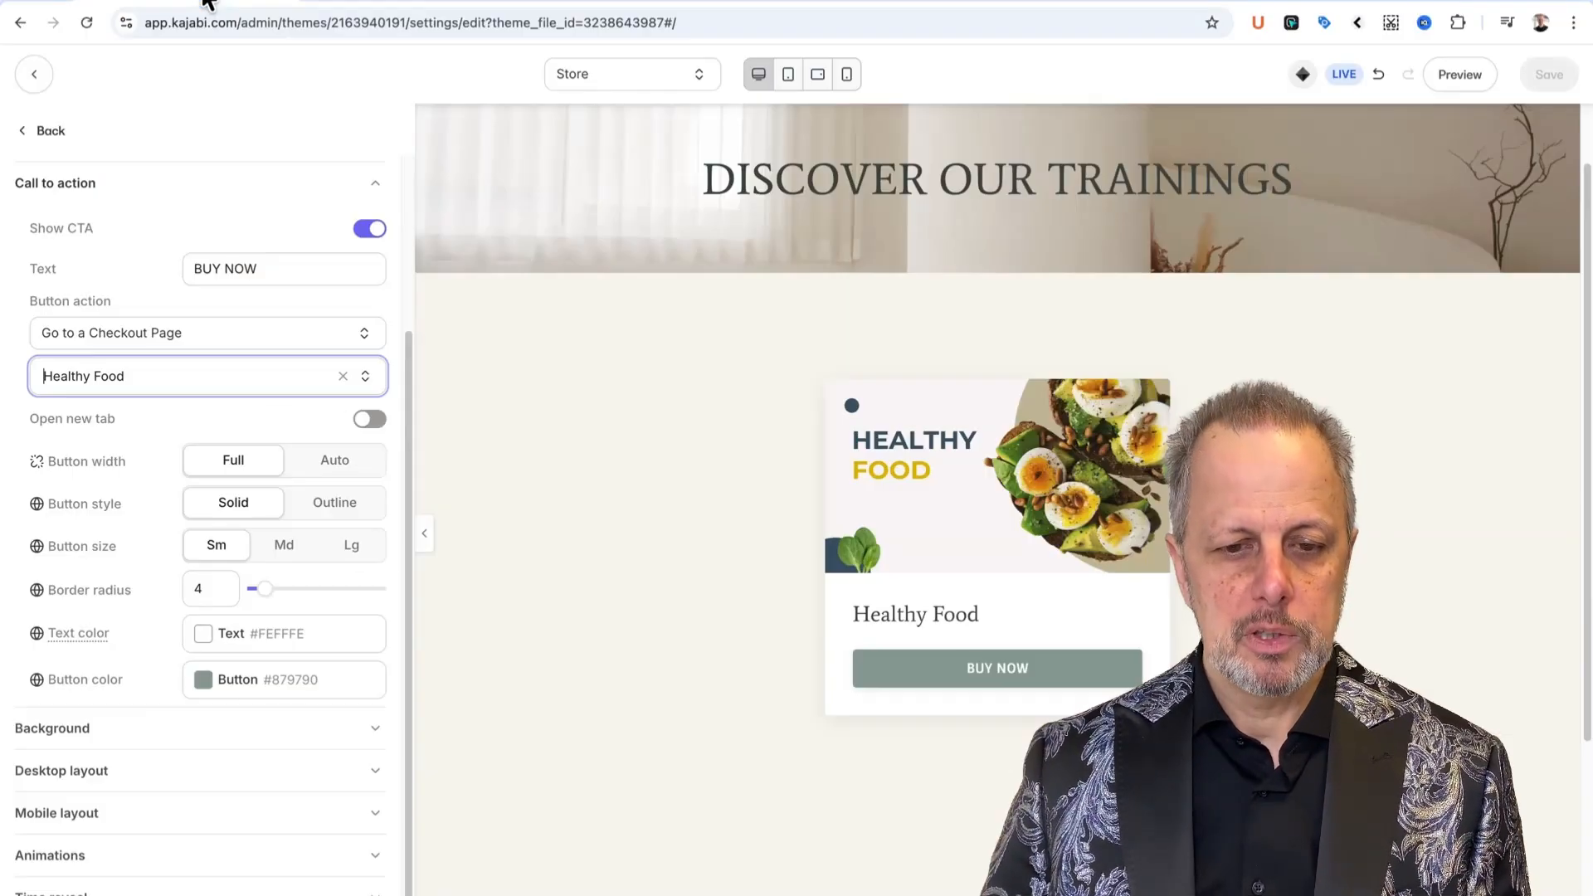
{"action": "left_click", "coordinate": [41, 83]}
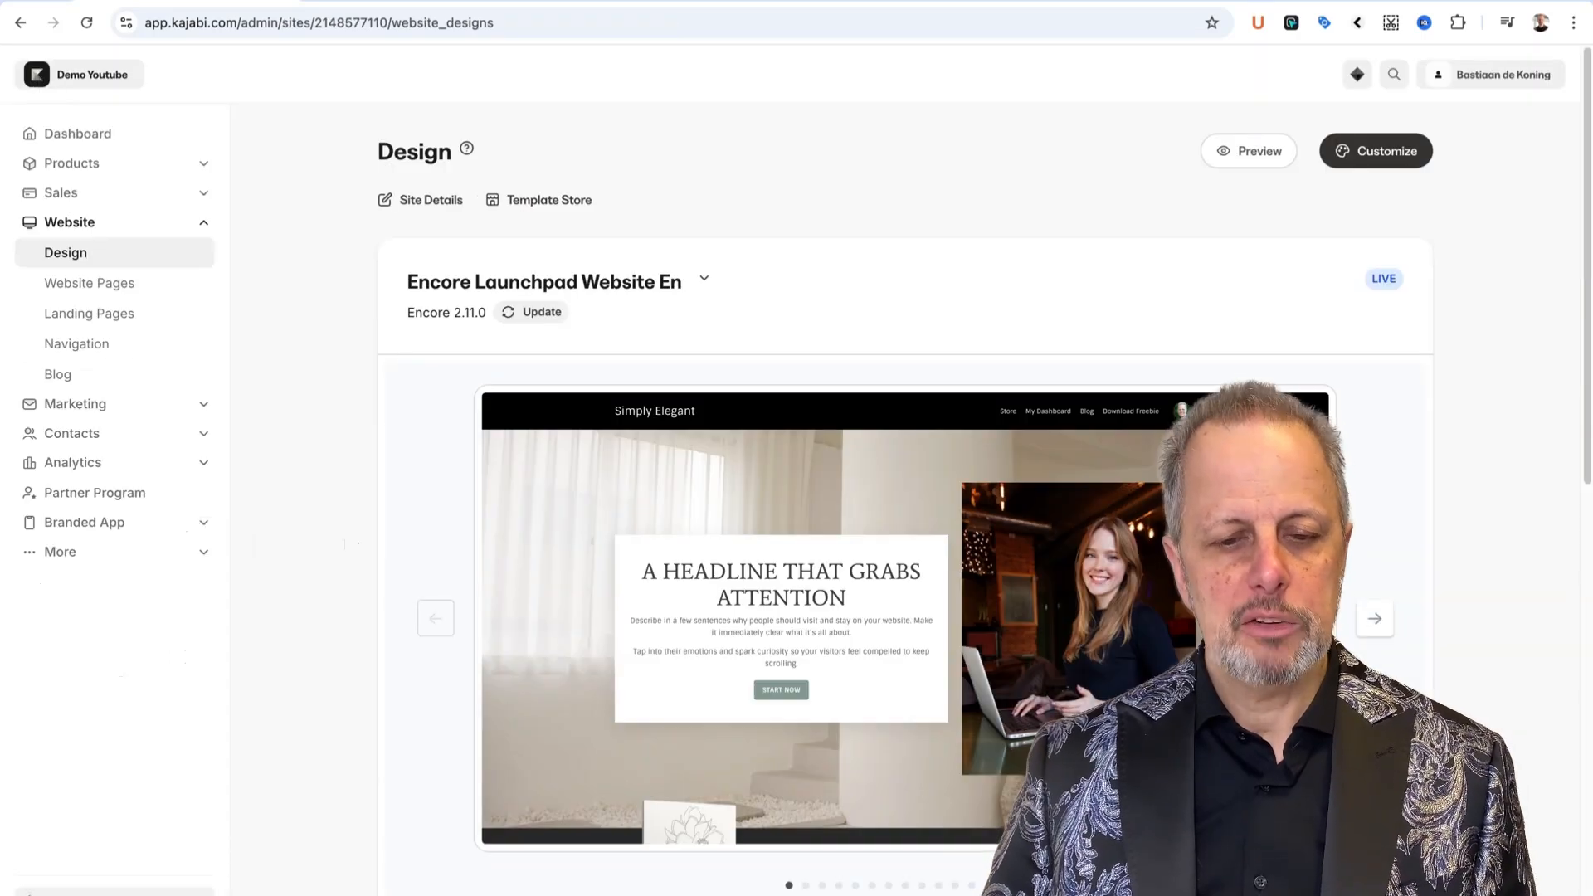
{"action": "left_click", "coordinate": [83, 894]}
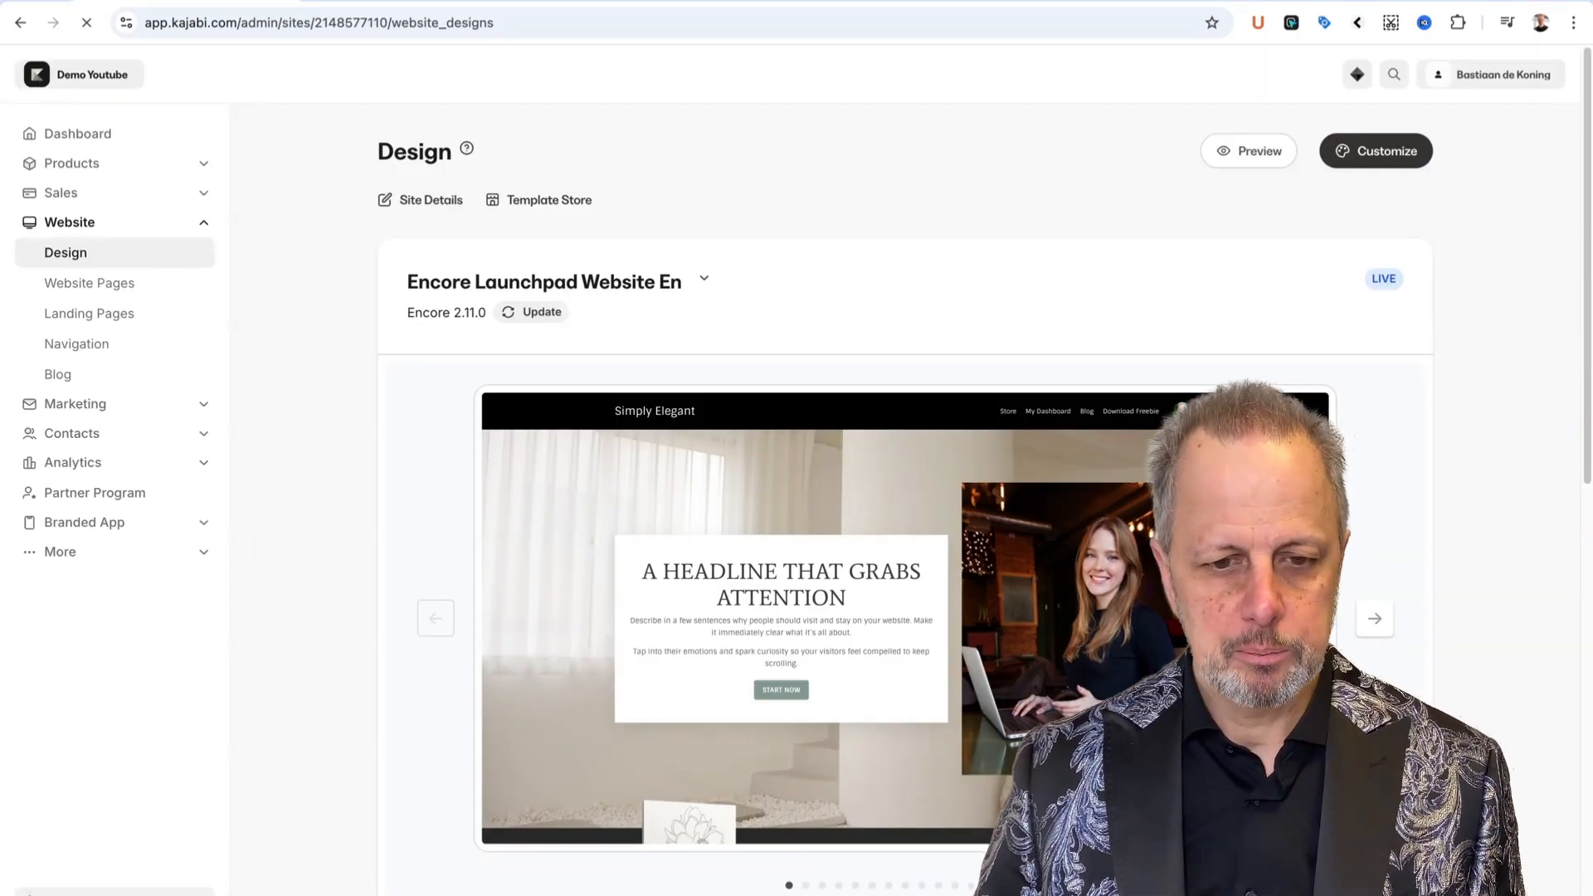
{"action": "left_click", "coordinate": [524, 635]}
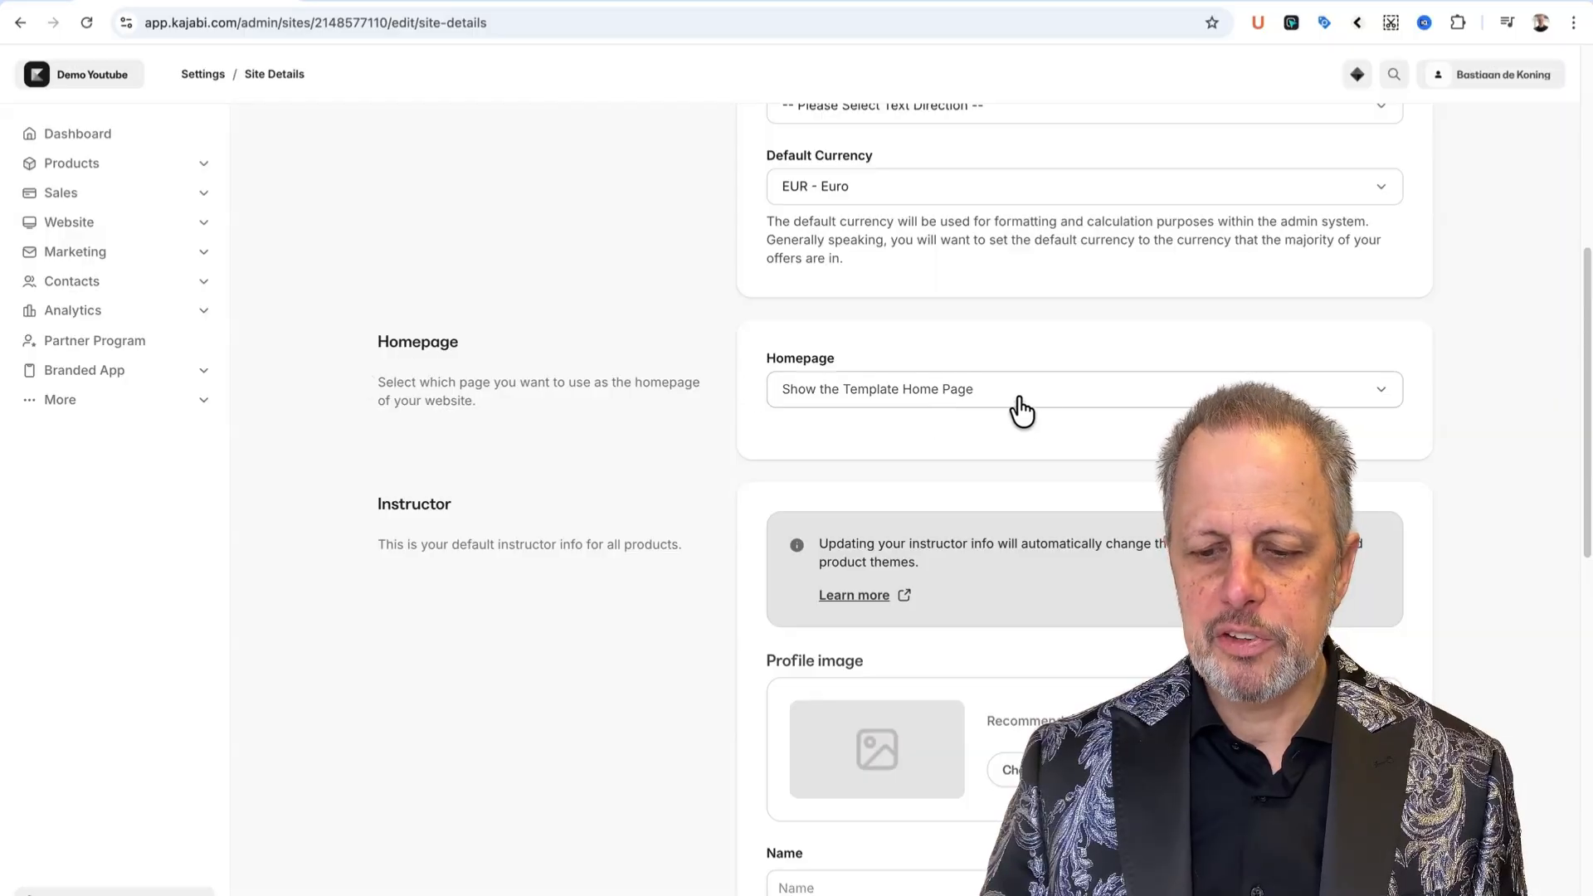
Set the Homepage option to Show the Store and save the site details
{"action": "left_click", "coordinate": [1112, 390]}
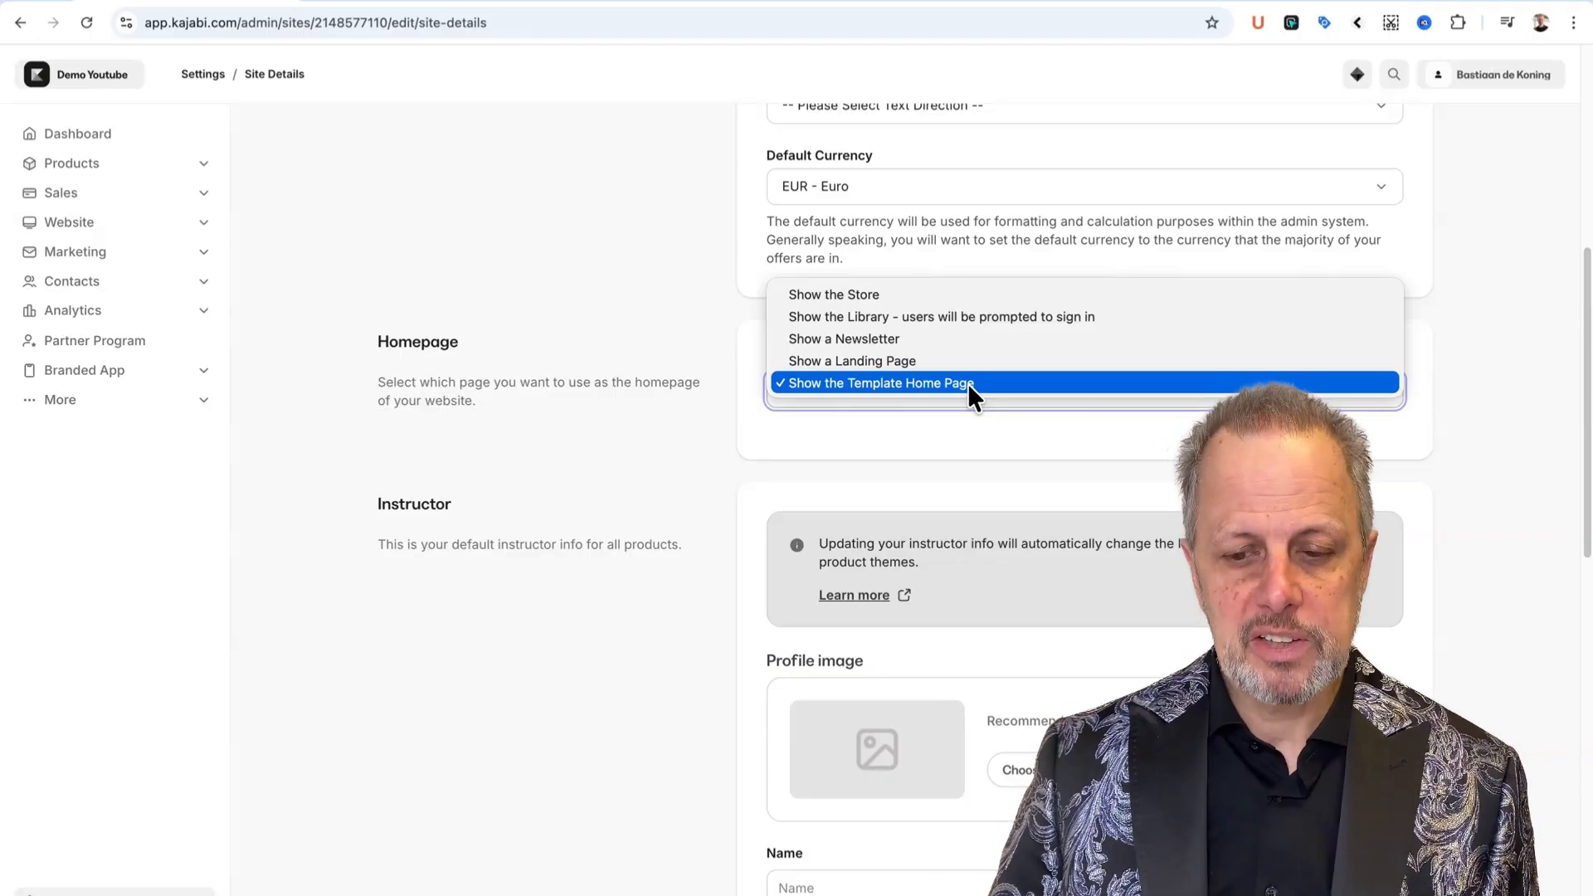
{"action": "left_click", "coordinate": [854, 295]}
{"action": "scroll", "coordinate": [859, 311], "scroll_direction": "up", "scroll_amount": 10}
{"action": "left_click", "coordinate": [1402, 149]}
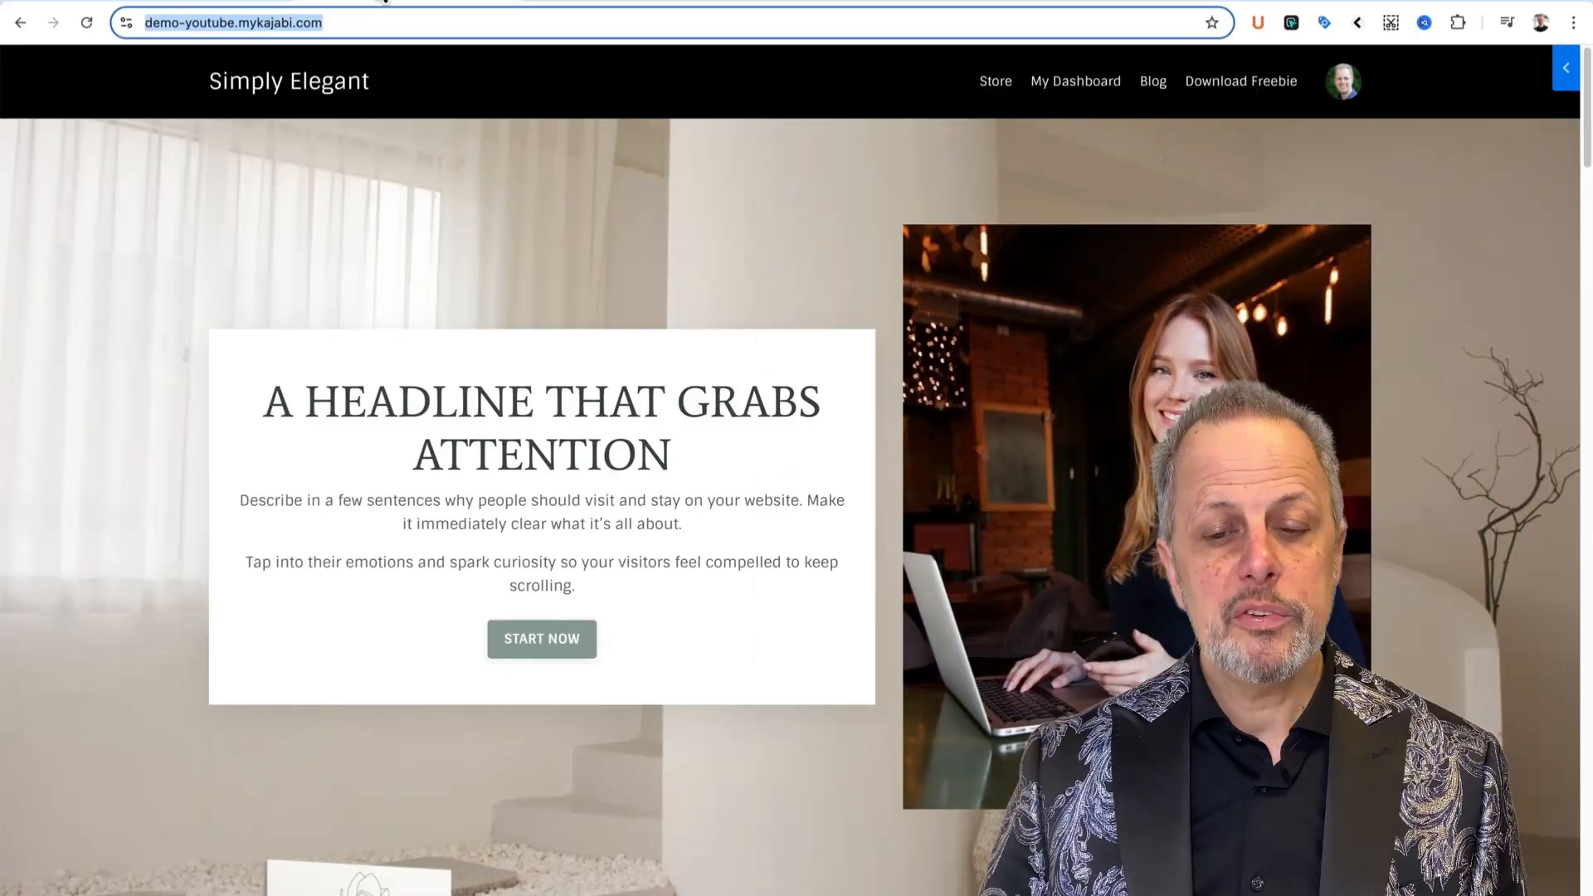
Reload demo-youtube.mykajabi.com to check the site's new homepage
{"action": "left_click", "coordinate": [601, 17]}
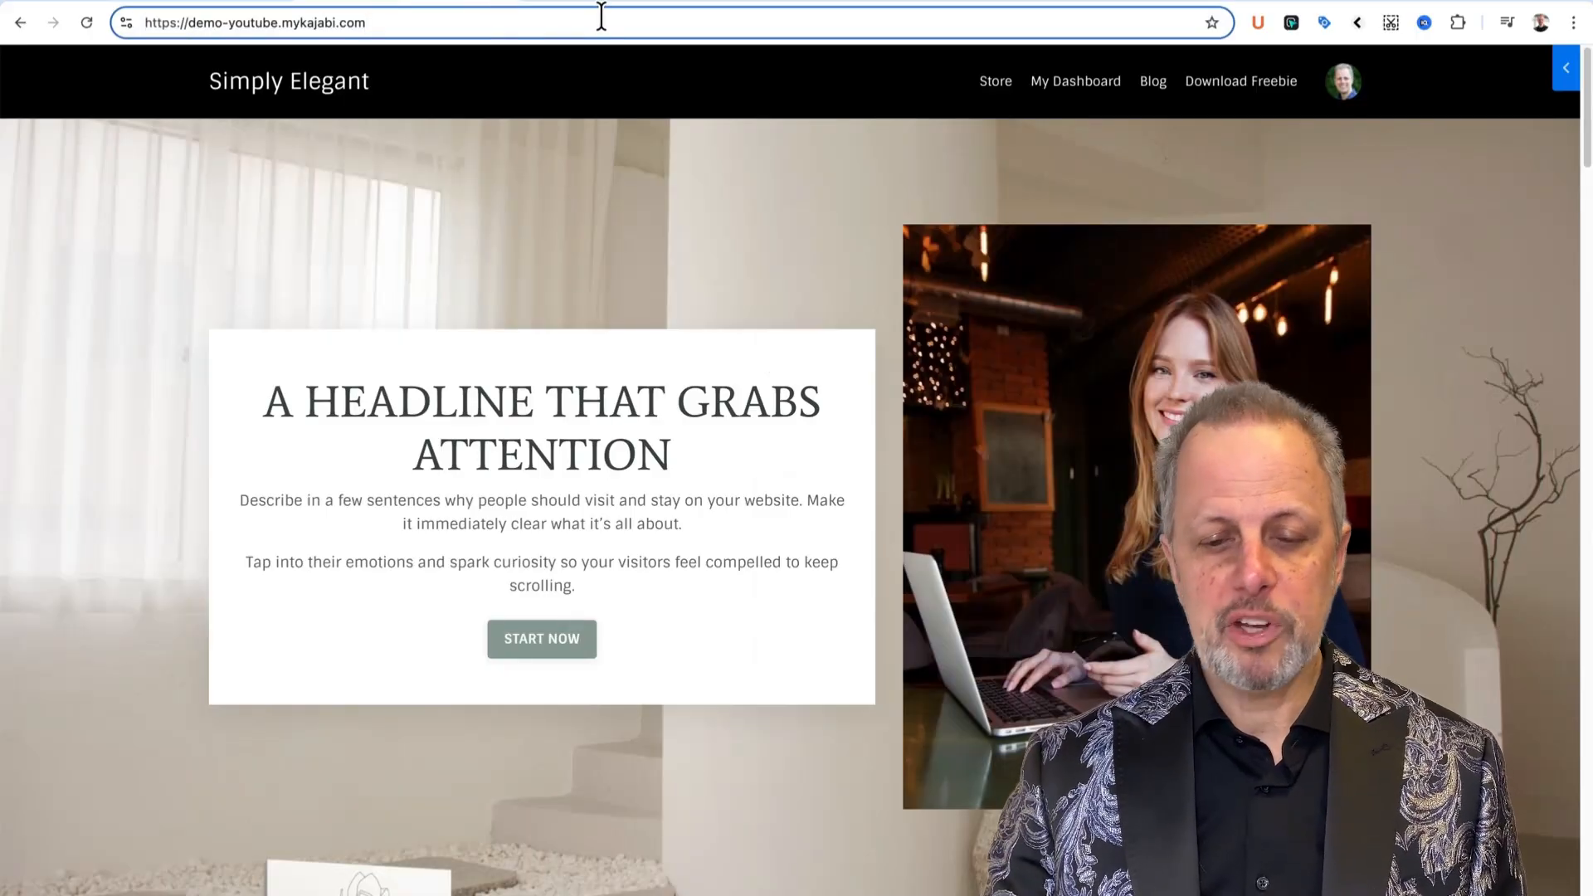
{"action": "key", "text": "Return"}
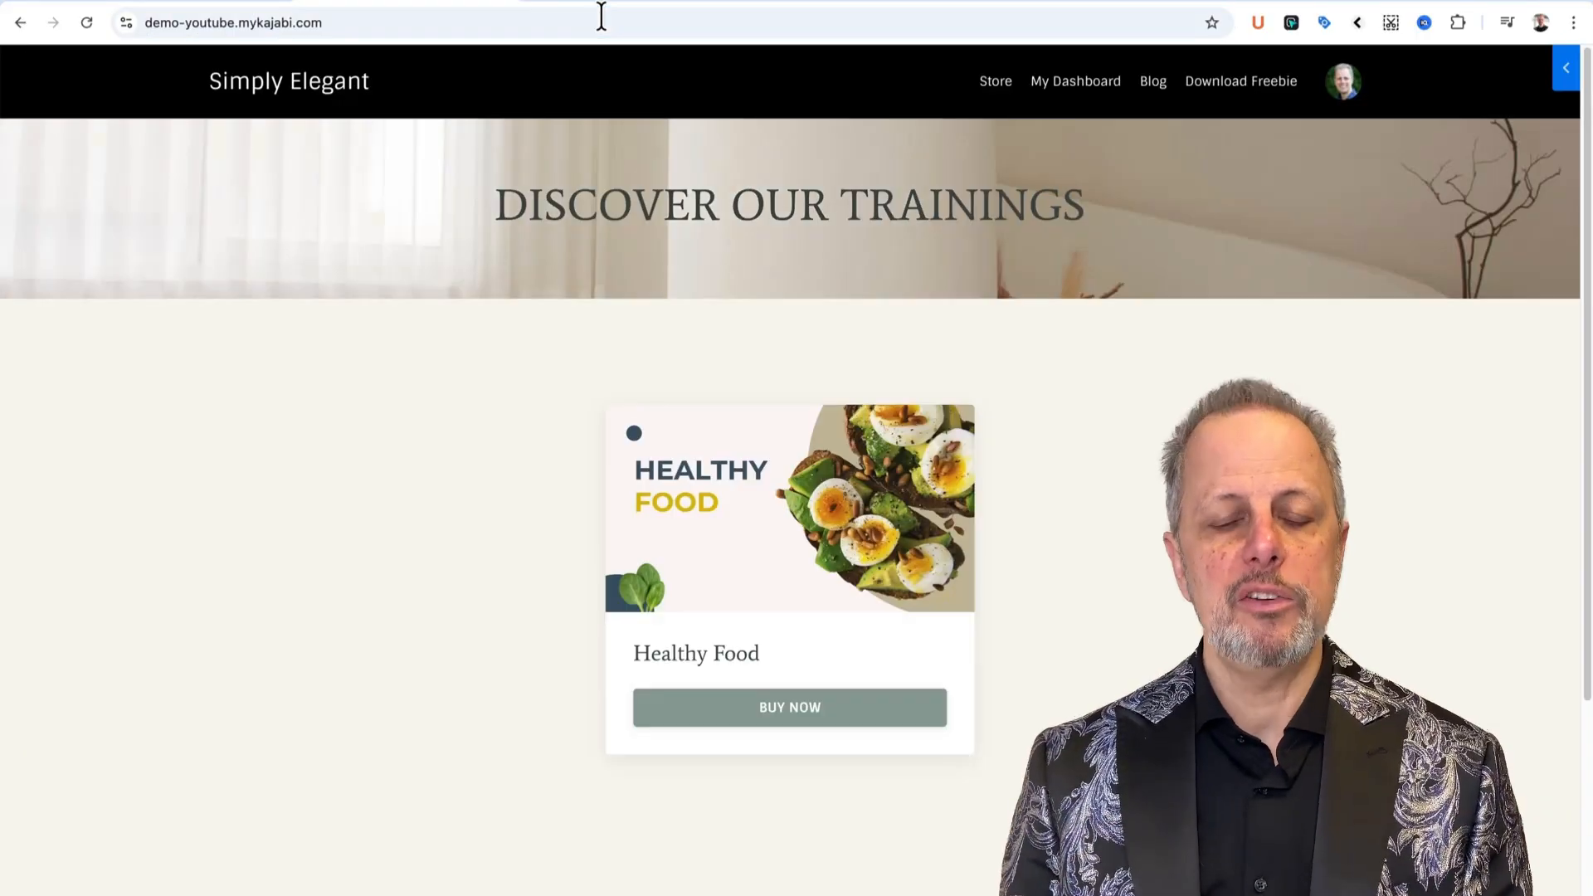